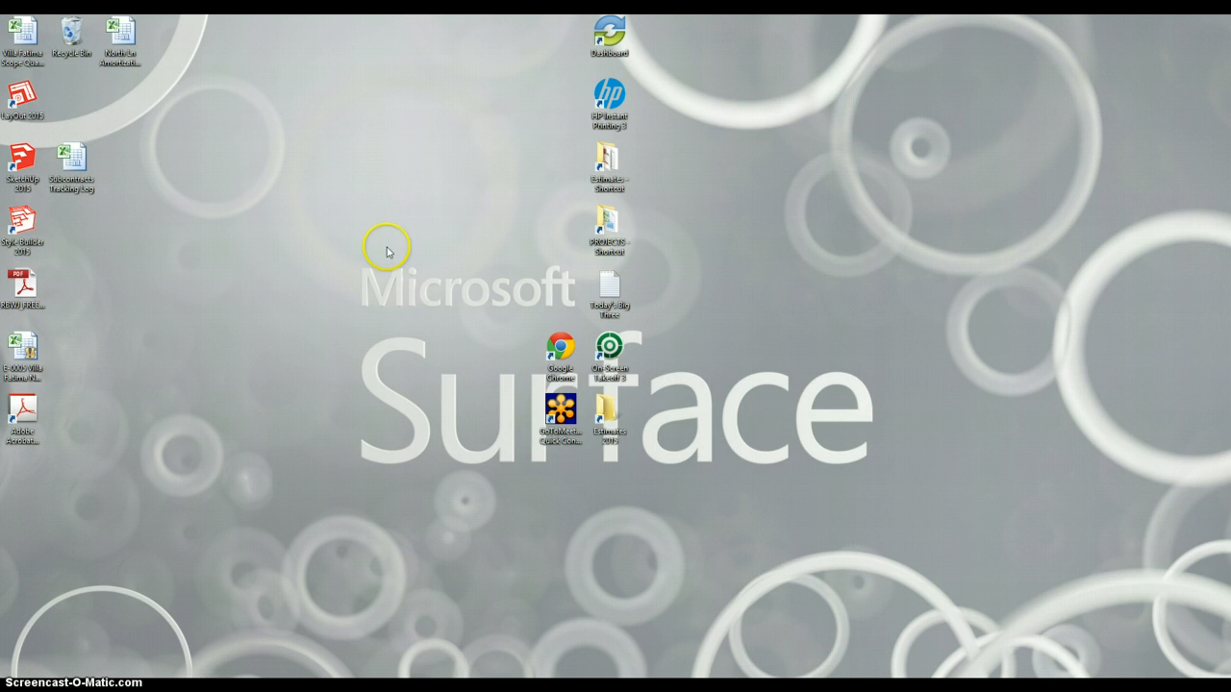
Launch Google Chrome from its desktop shortcut.
click(560, 349)
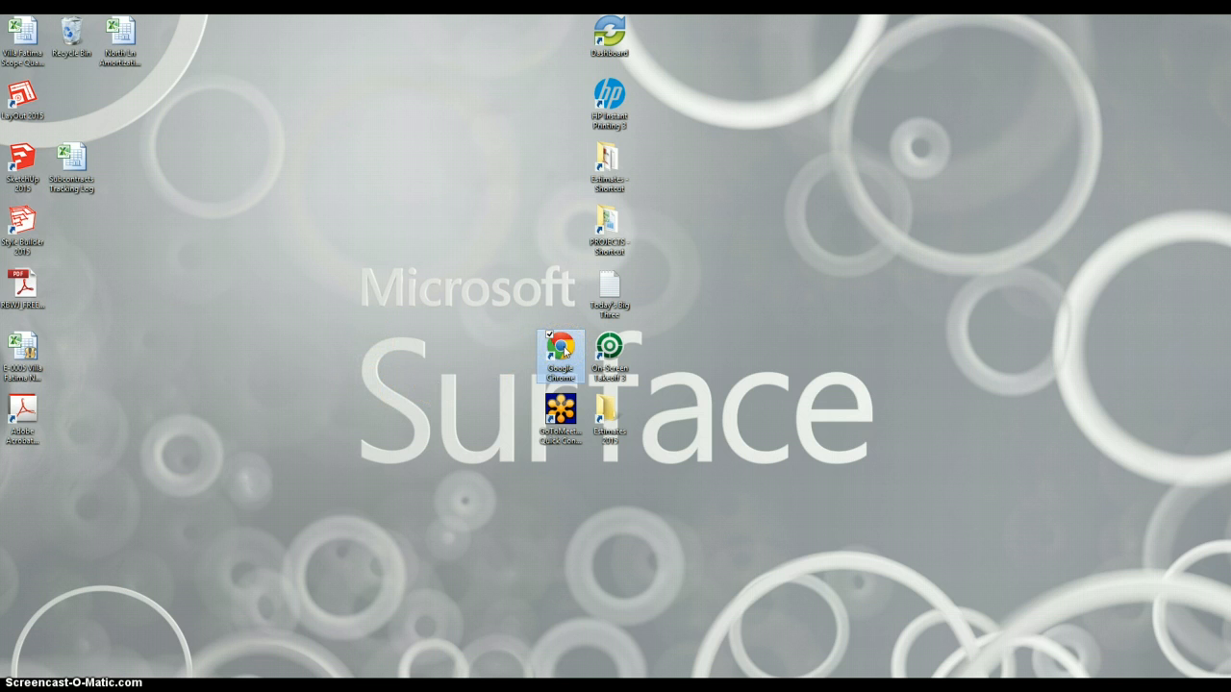
double_click(564, 352)
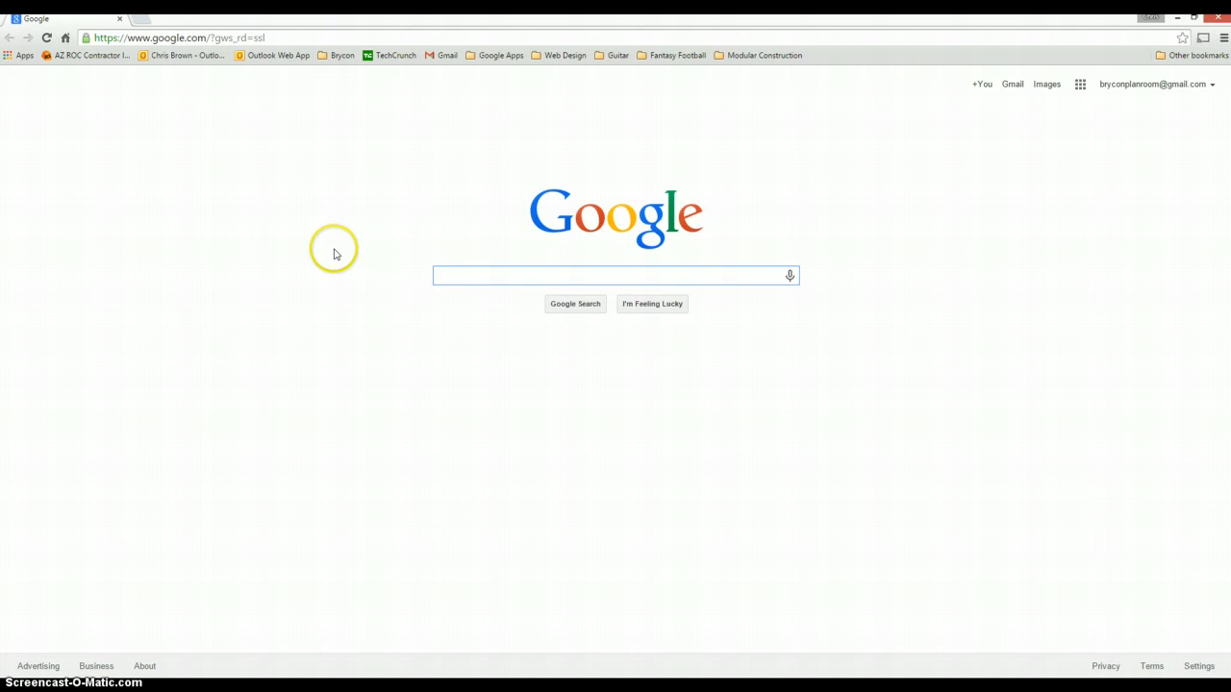
Load the Brycon Construction login page at brycon.syncedtool.com in Chrome.
click(338, 38)
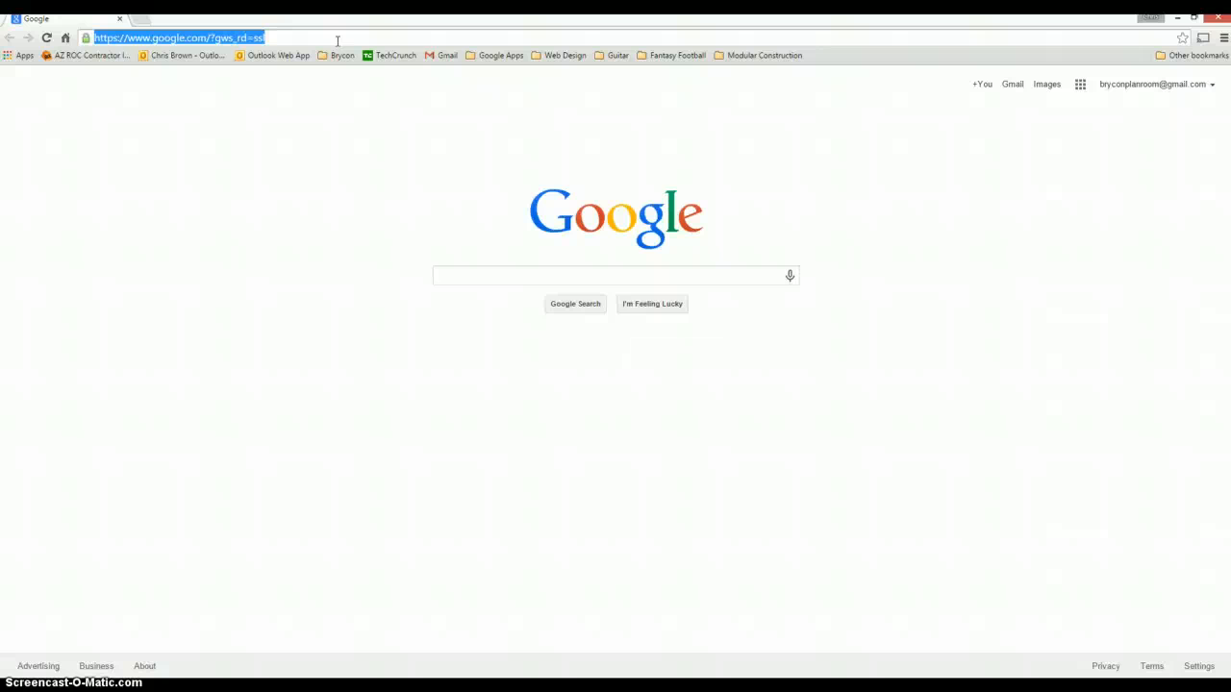
text(https:)
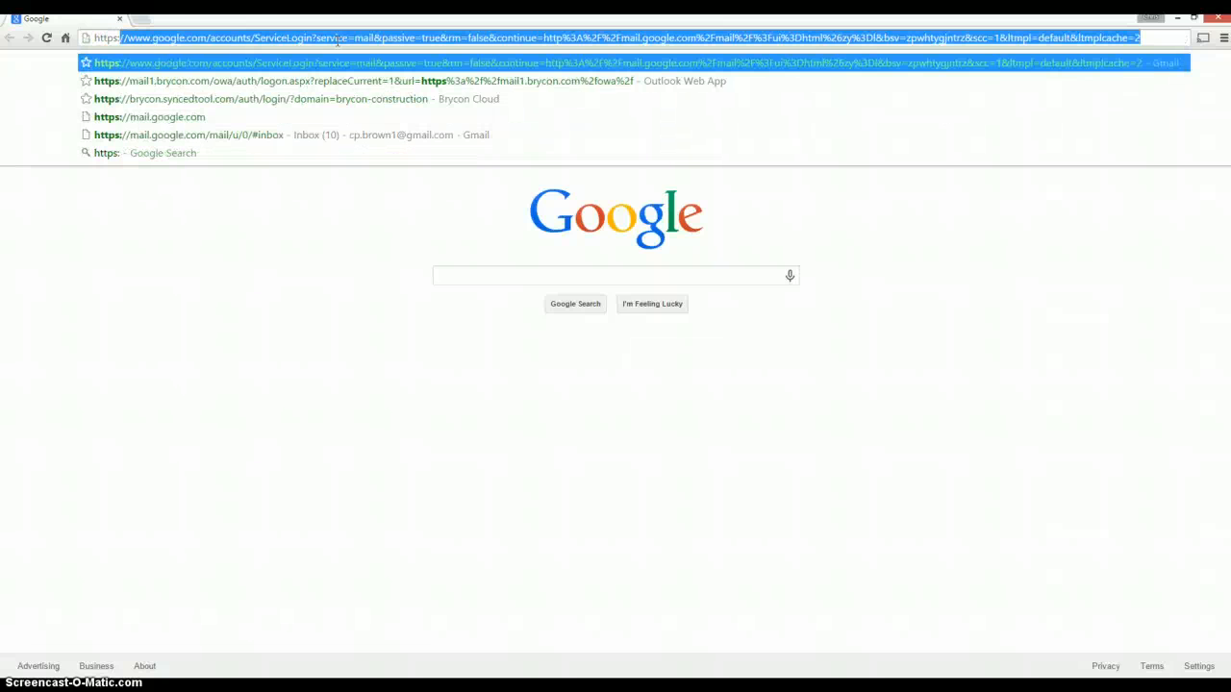
text(syncedt)
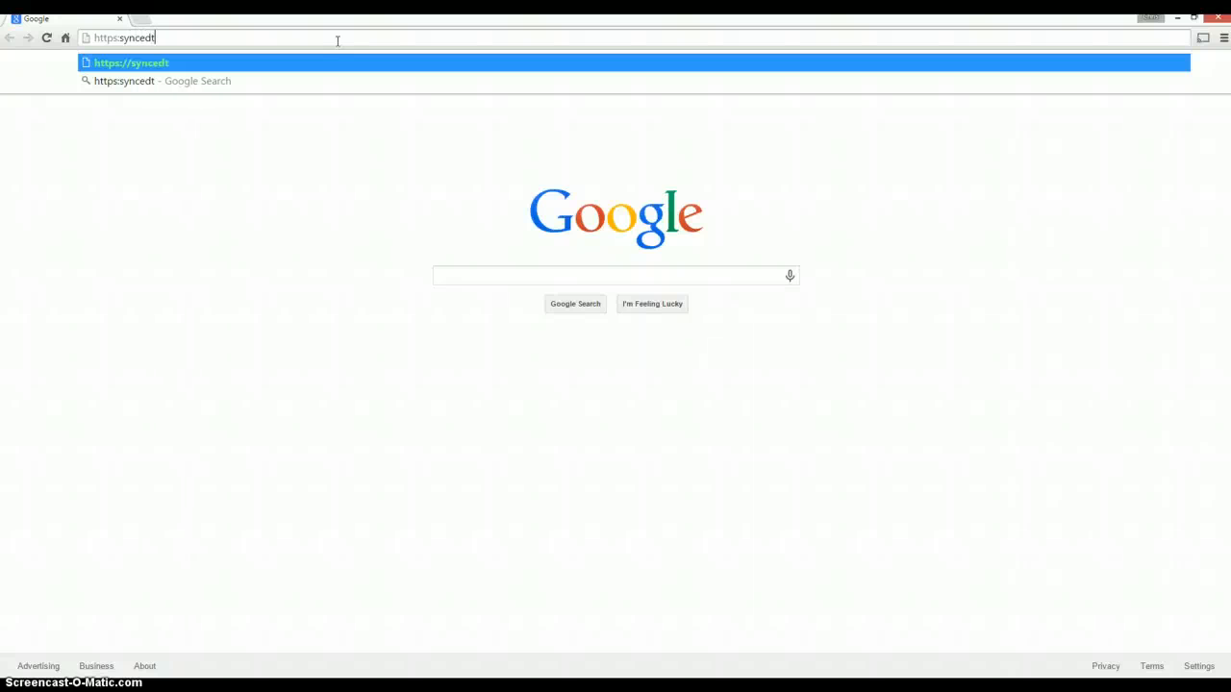
key(BackSpace)
key(BackSpace)
key(BackSpace)
key(BackSpace)
key(BackSpace)
key(BackSpace)
key(BackSpace)
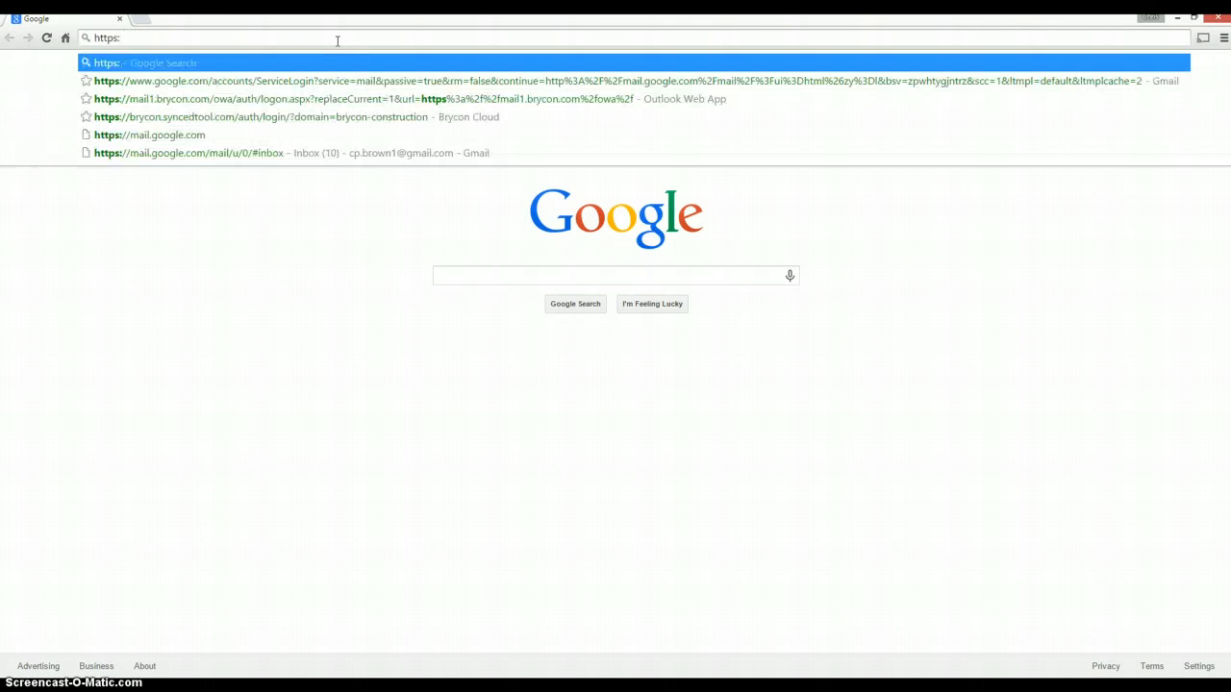
text(bry)
key(Down)
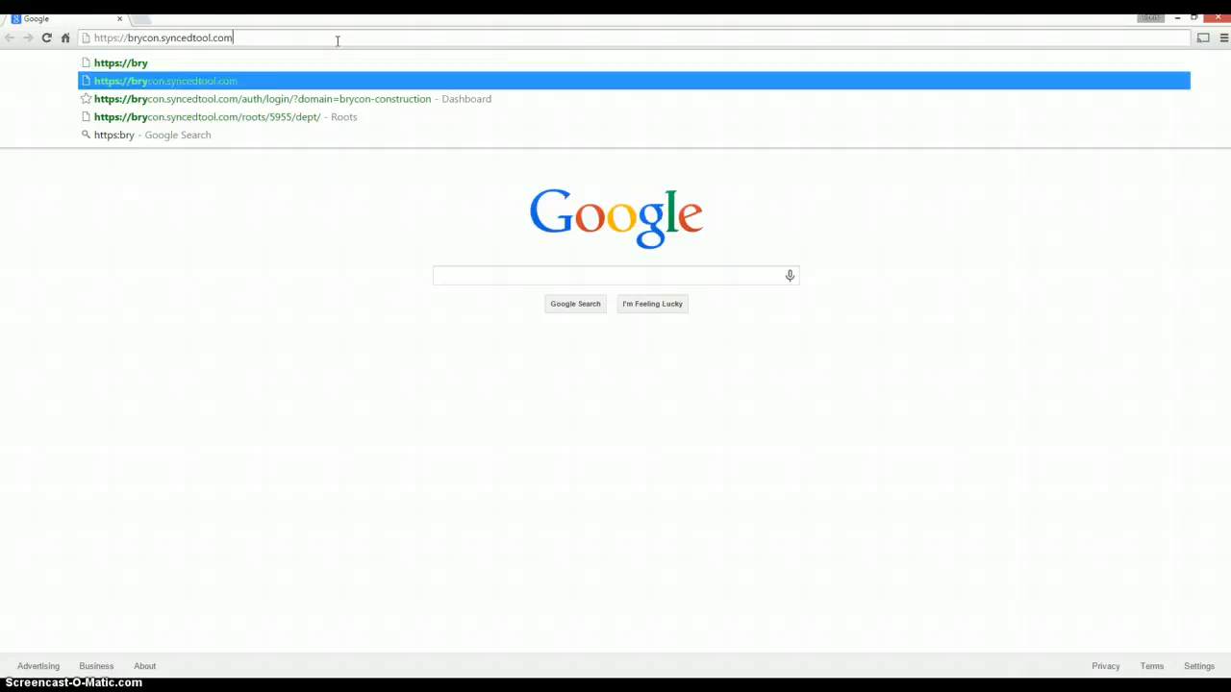
key(Return)
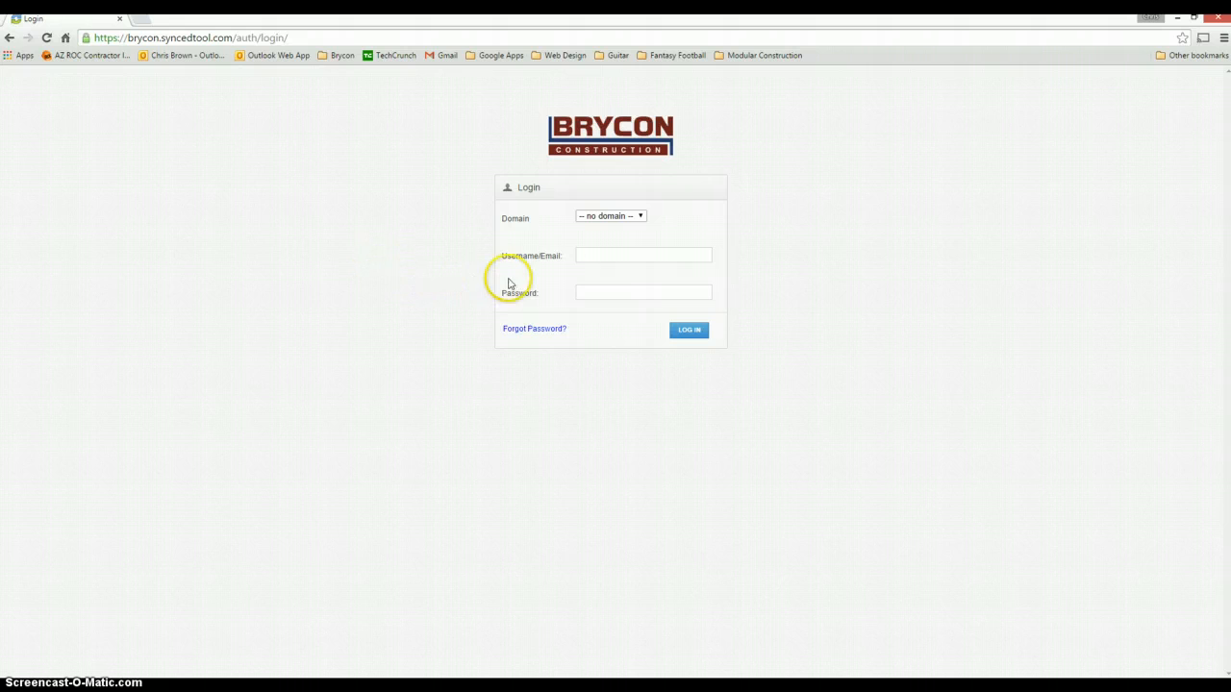
Log in to the portal with the account e-mail and password, keeping no domain.
click(593, 254)
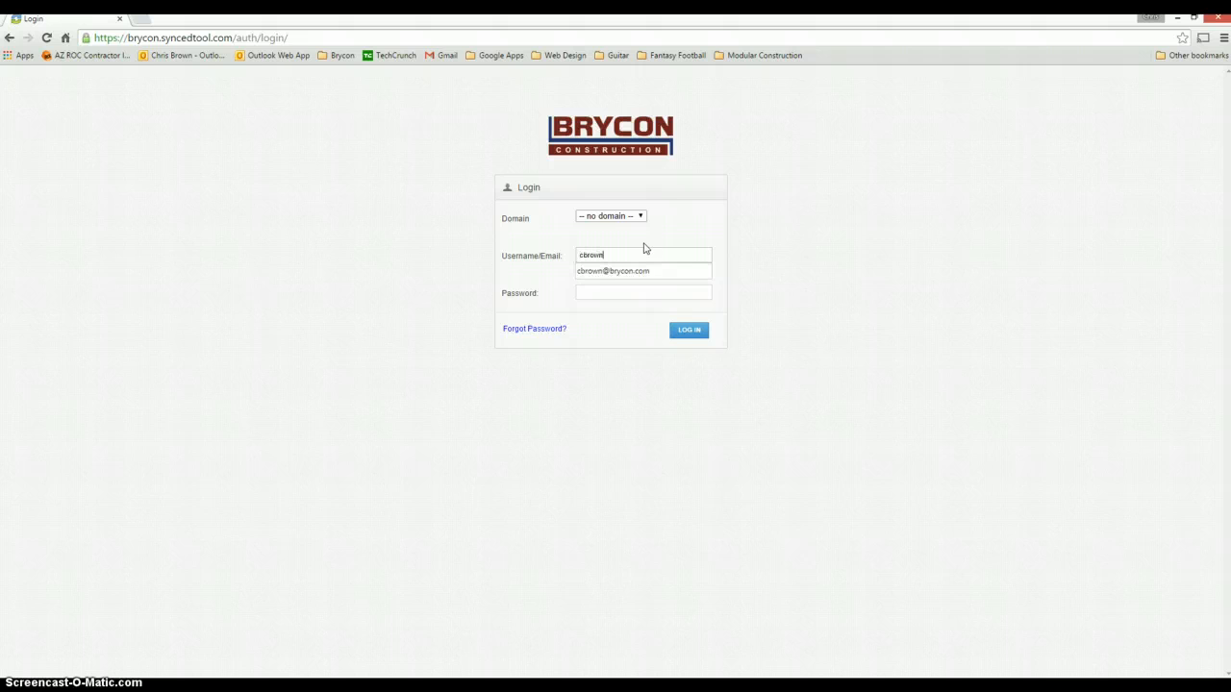
key(Tab)
click(616, 290)
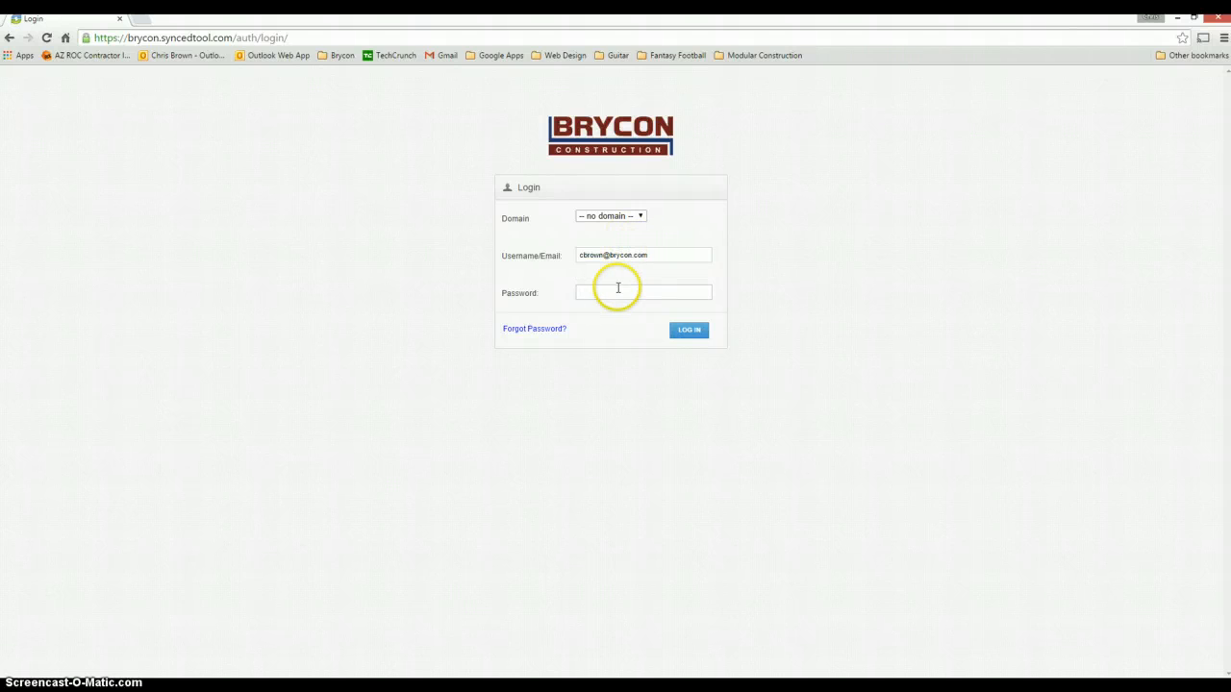
text(••)
text(•••••)
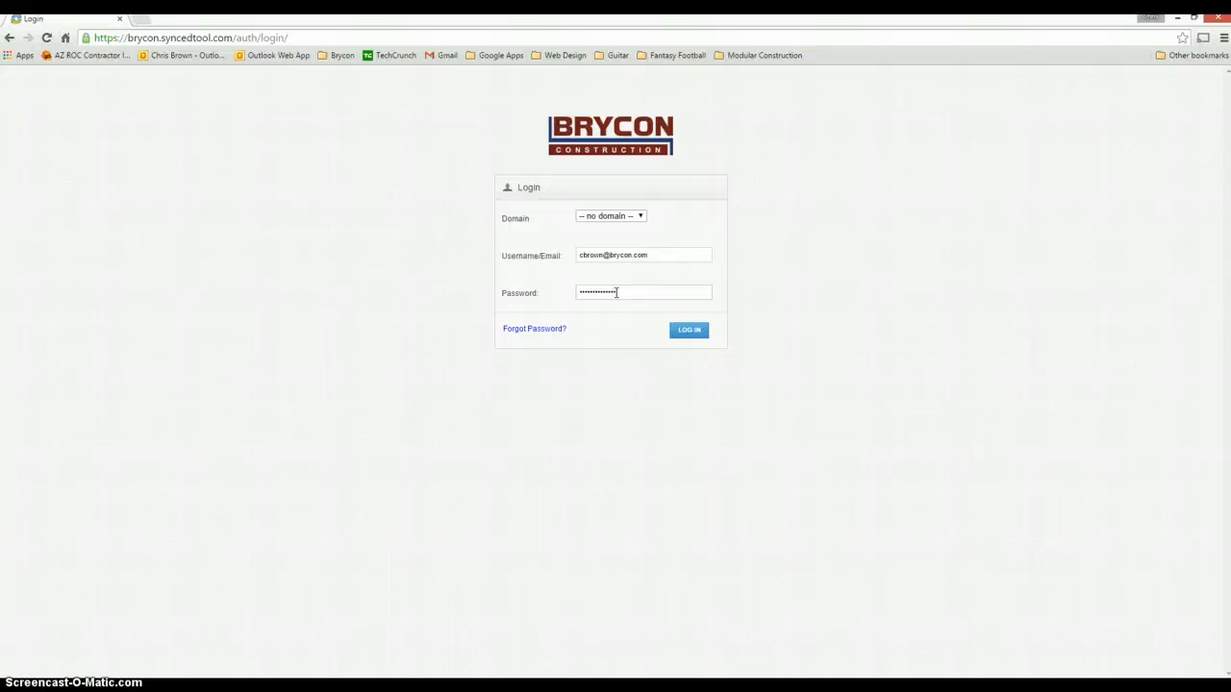
click(641, 216)
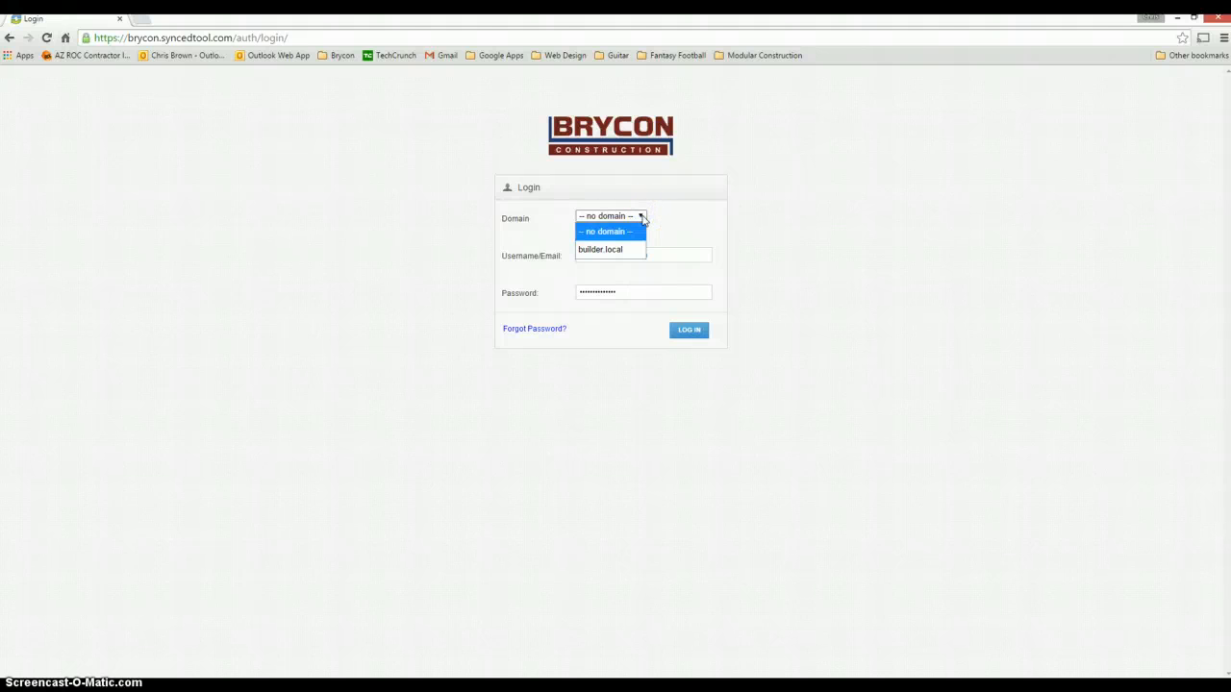
click(641, 216)
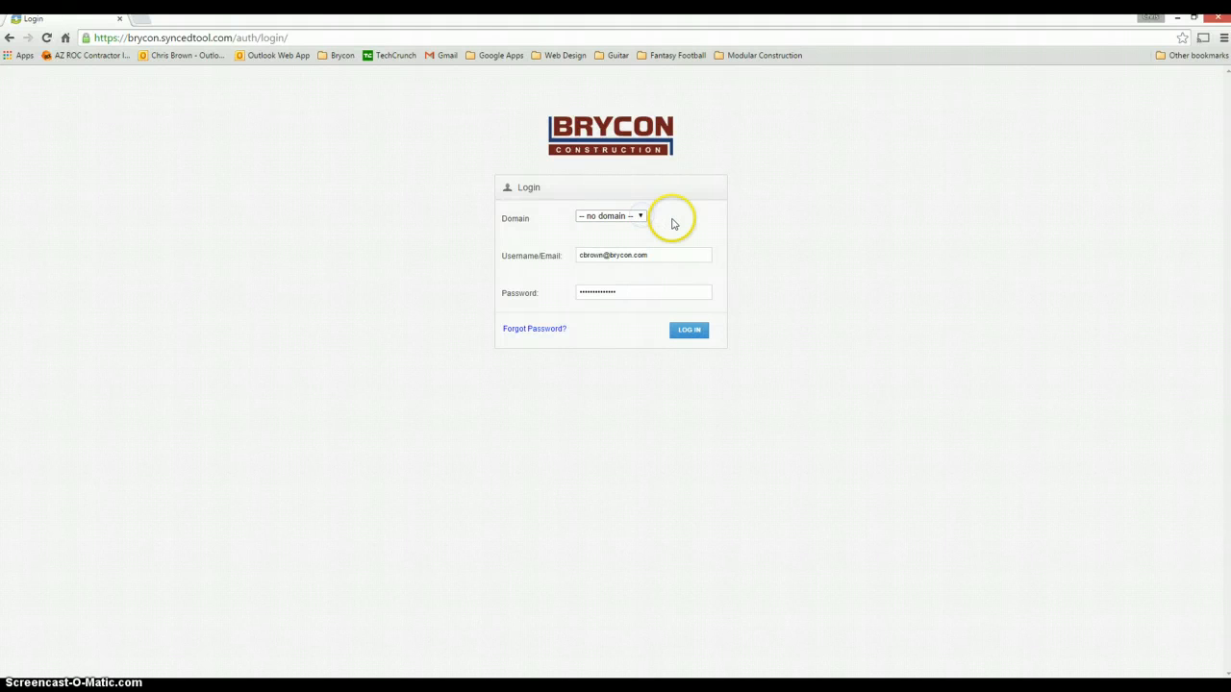
click(698, 339)
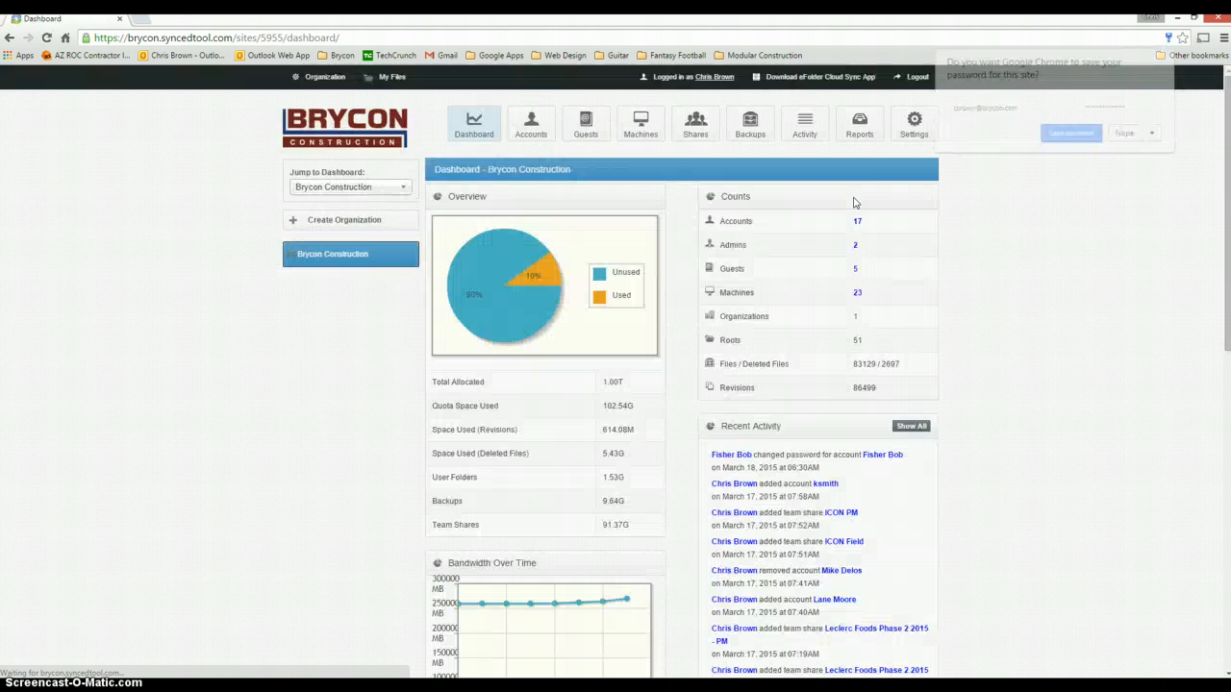
Decline saving the password and download the Windows agent installer from My Files.
click(1124, 134)
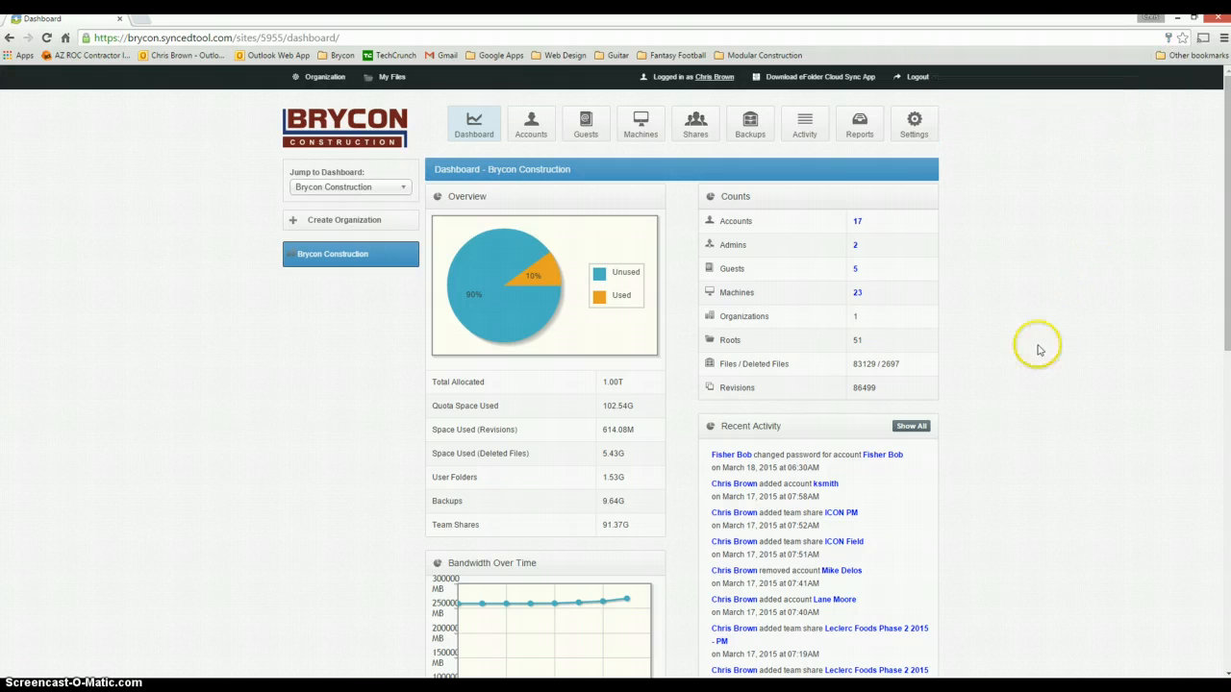
click(381, 89)
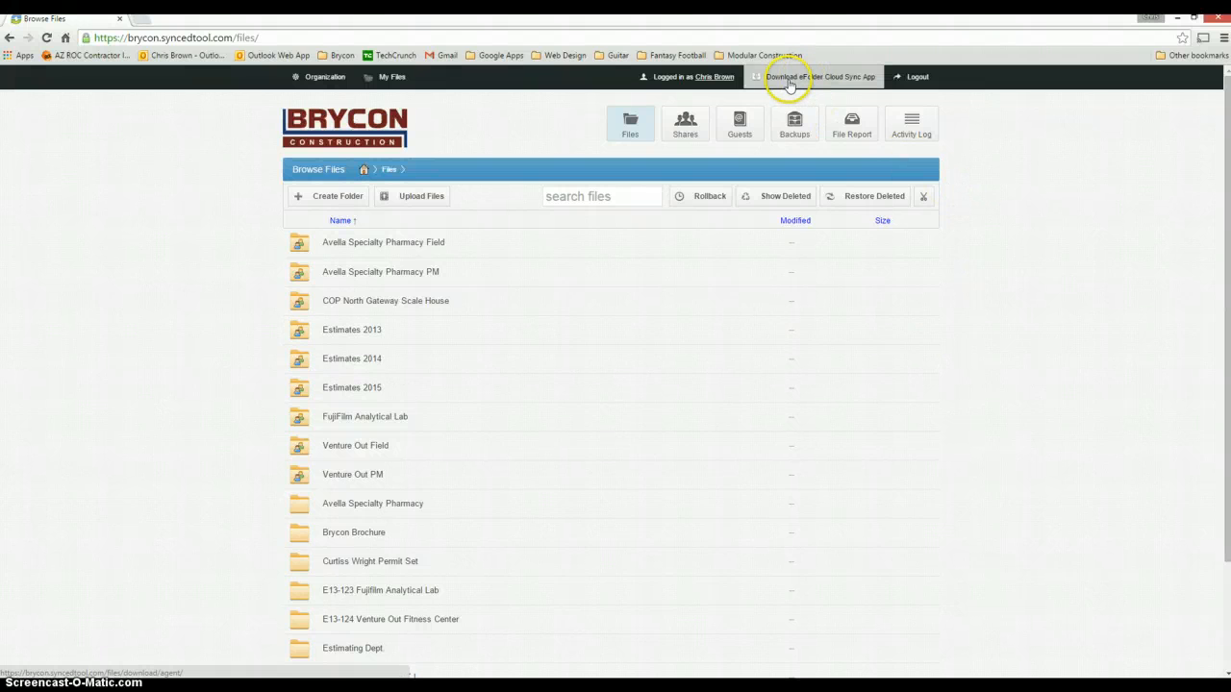
click(829, 82)
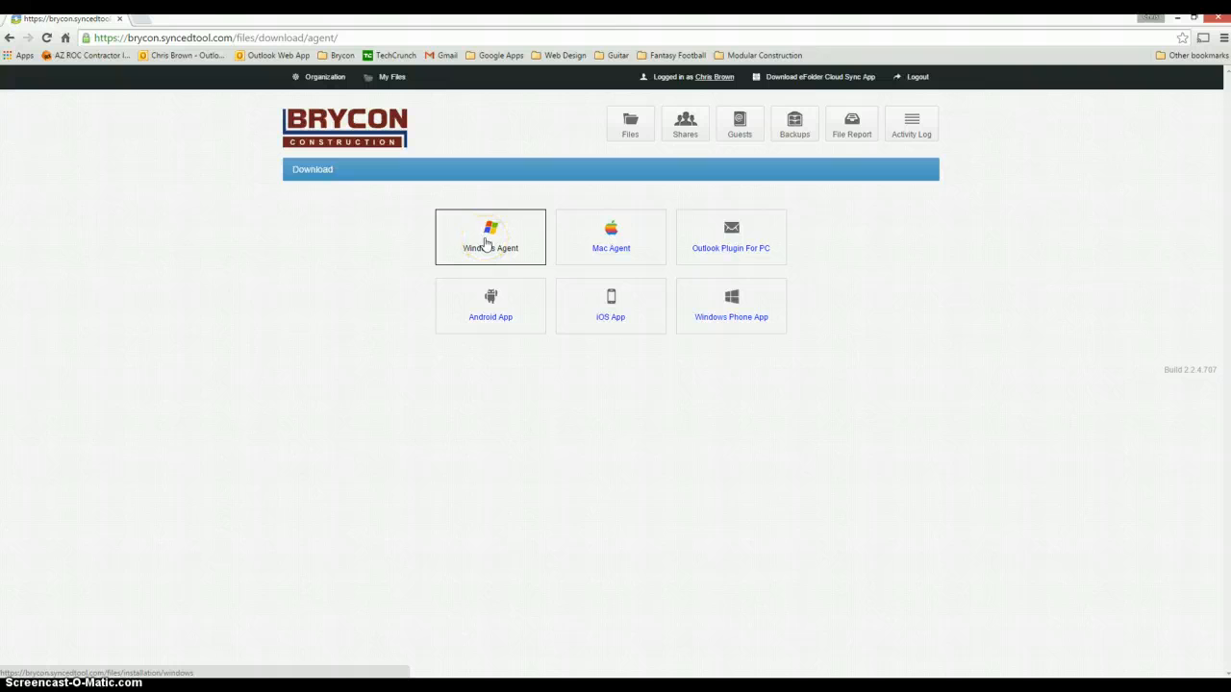
click(486, 246)
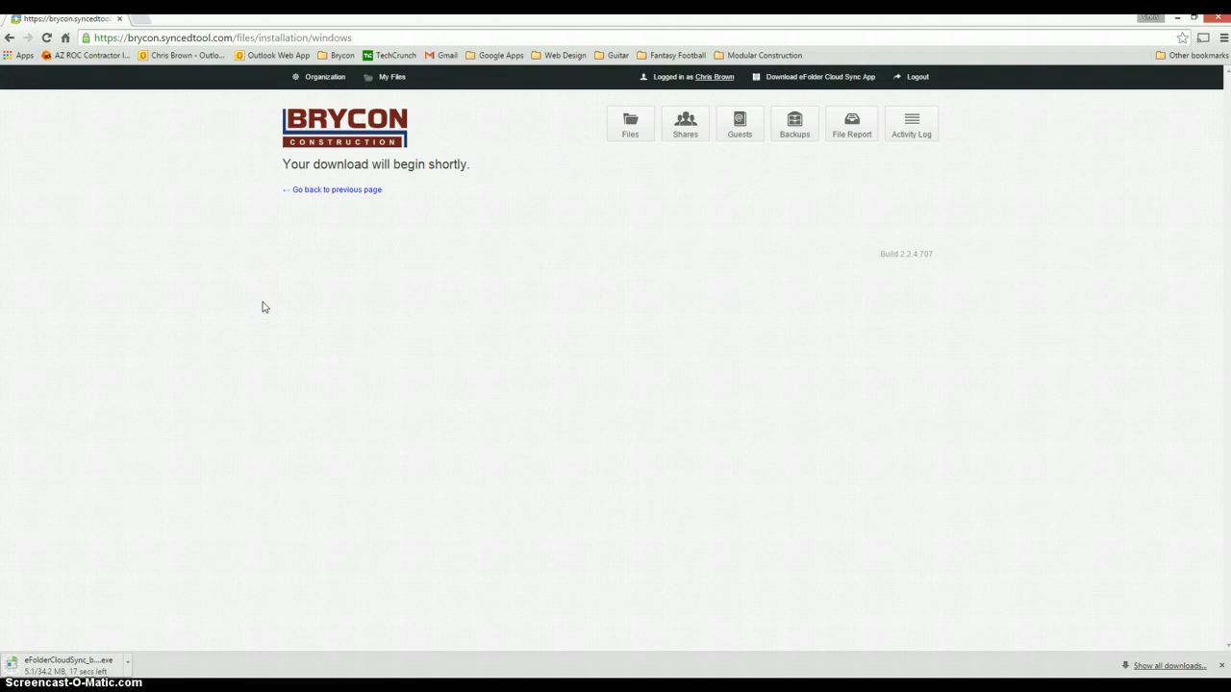
Run the downloaded eFolderCloudSync .exe and approve the User Account Control prompt.
click(232, 341)
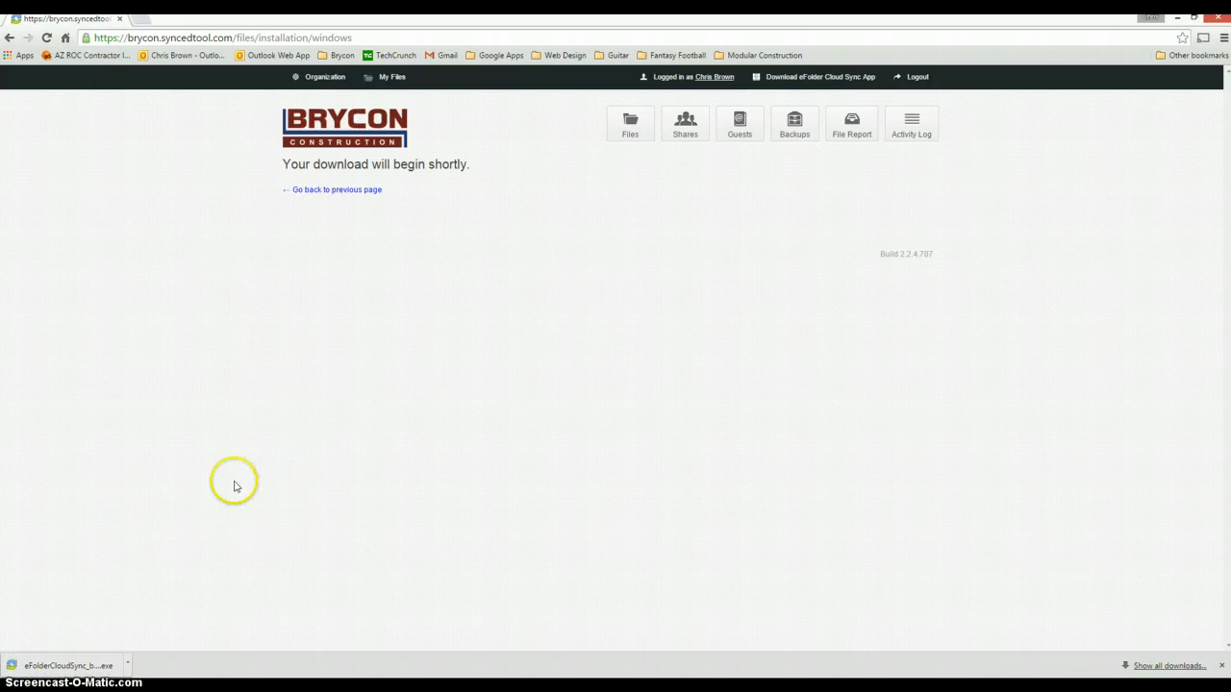
click(66, 660)
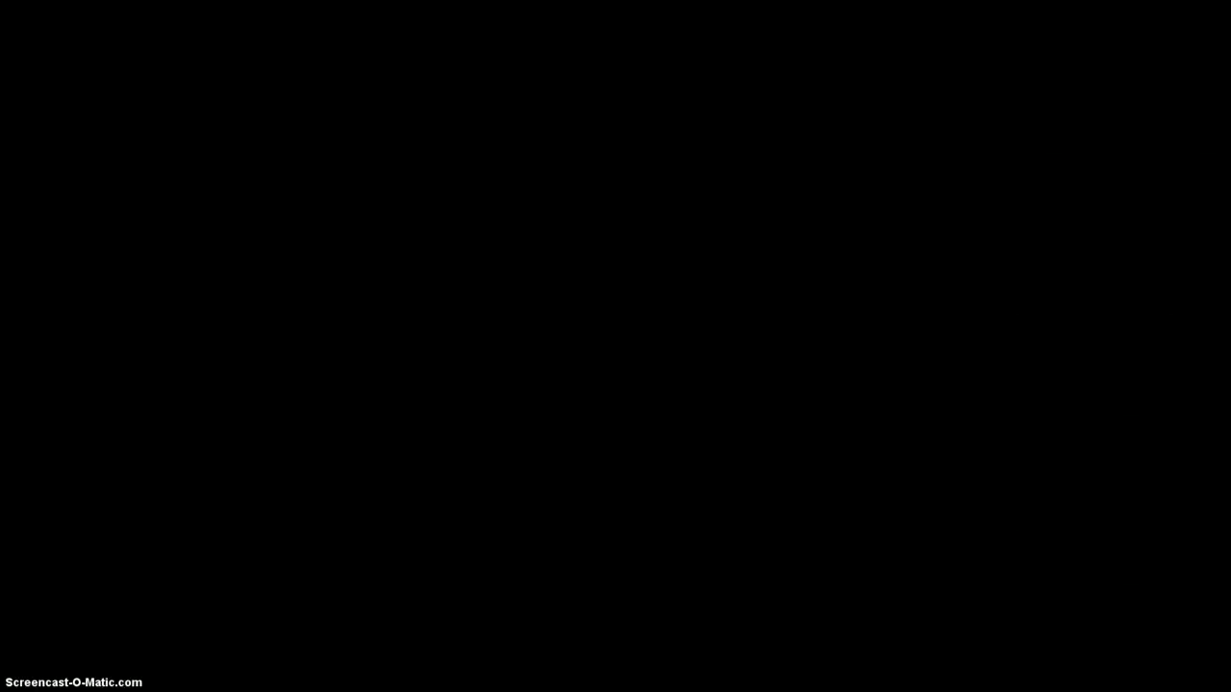
click(666, 379)
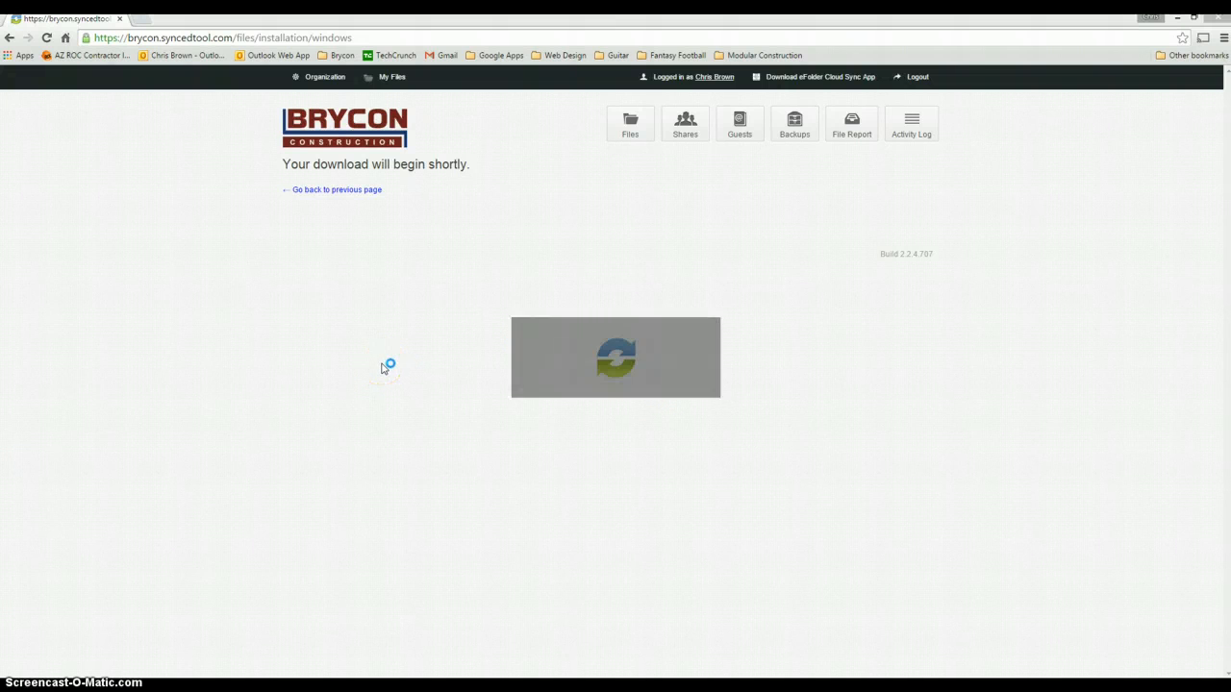
Accept the license and install eFolder Cloud Sync in the default folder with a desktop shortcut.
click(507, 375)
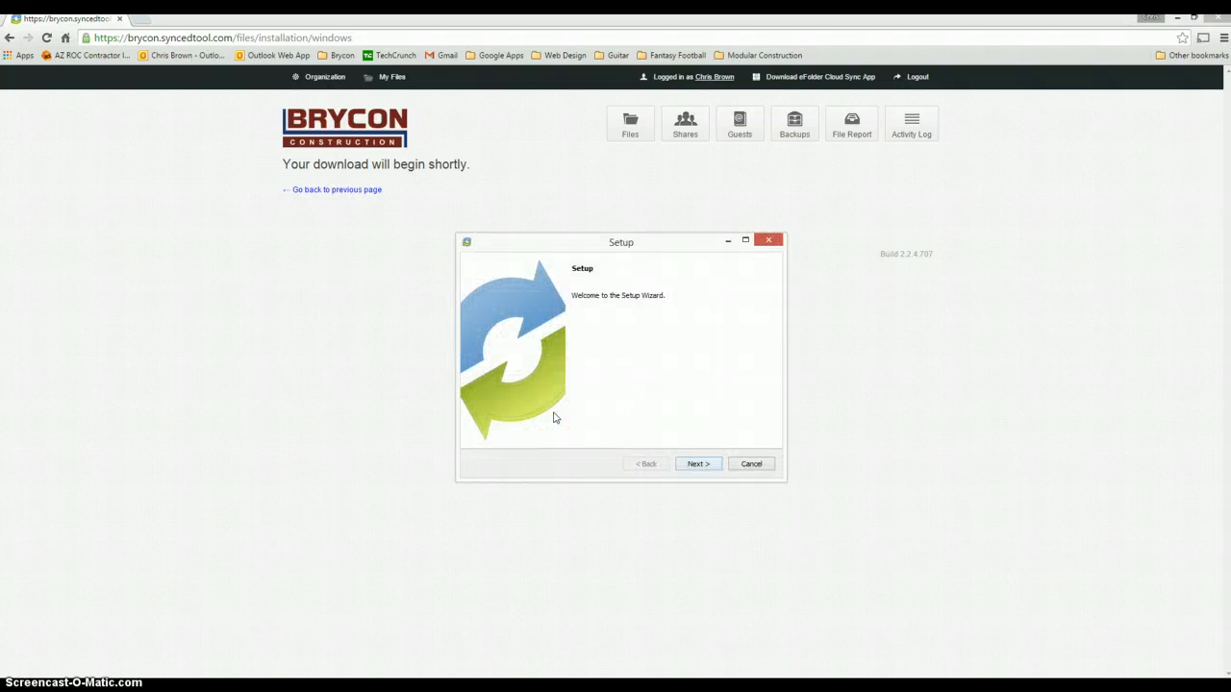
key(Return)
click(562, 430)
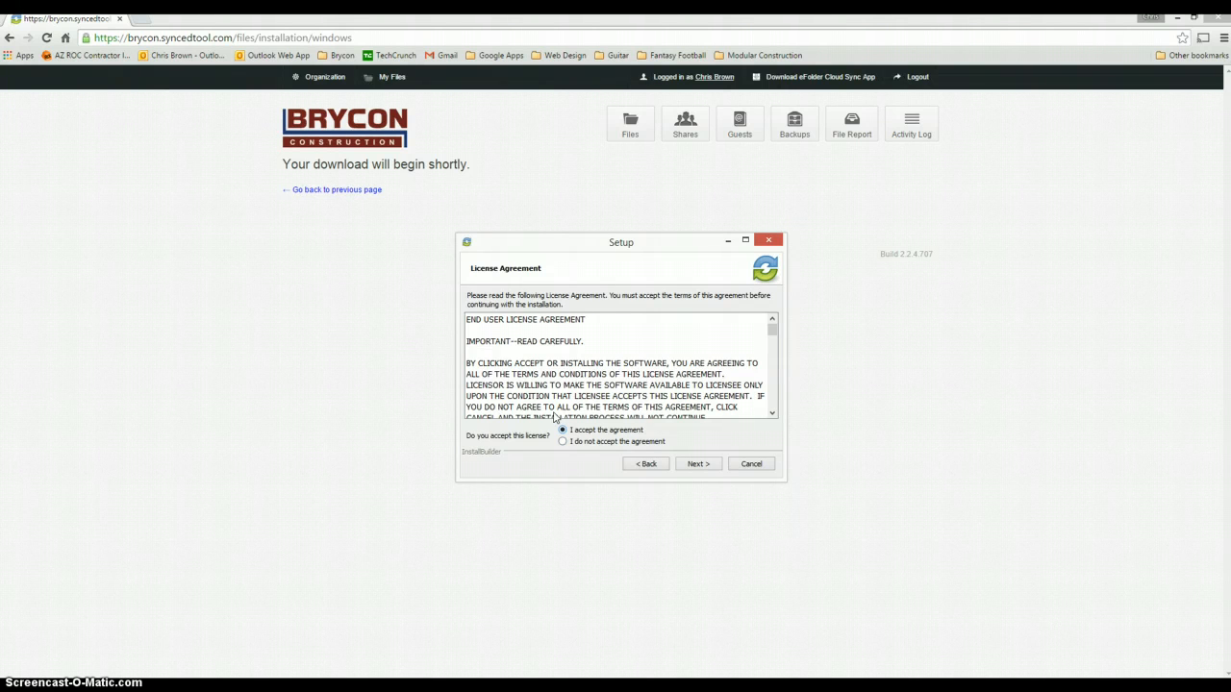
click(706, 465)
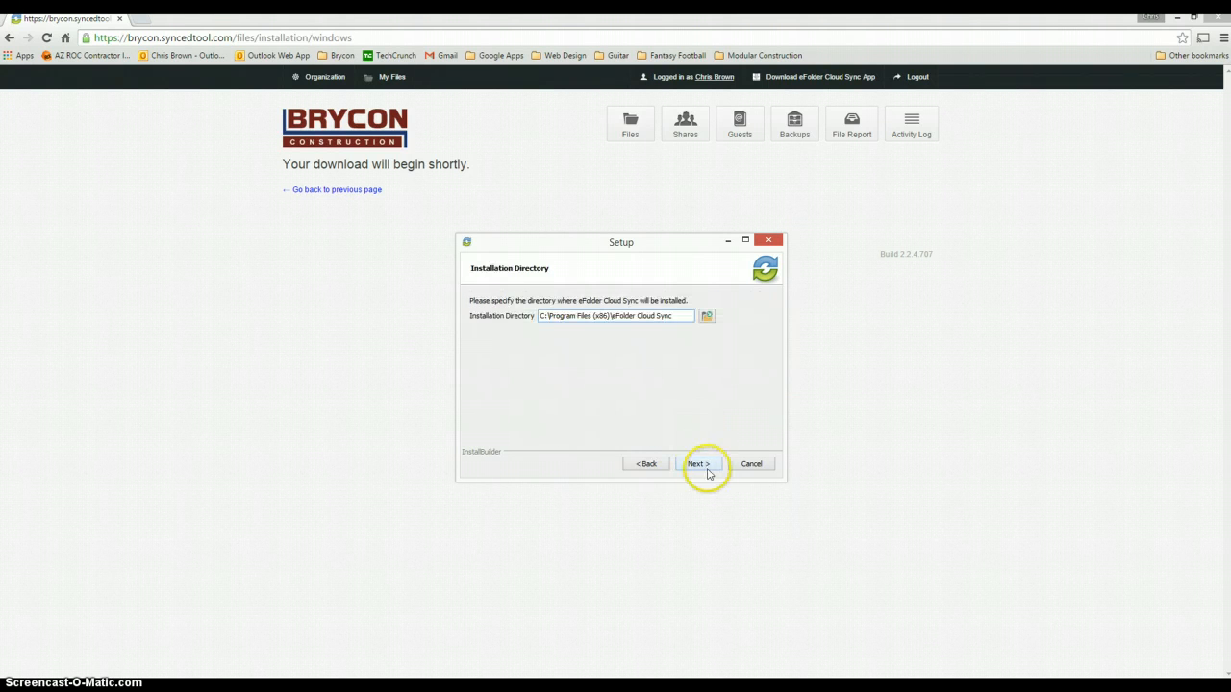
click(707, 464)
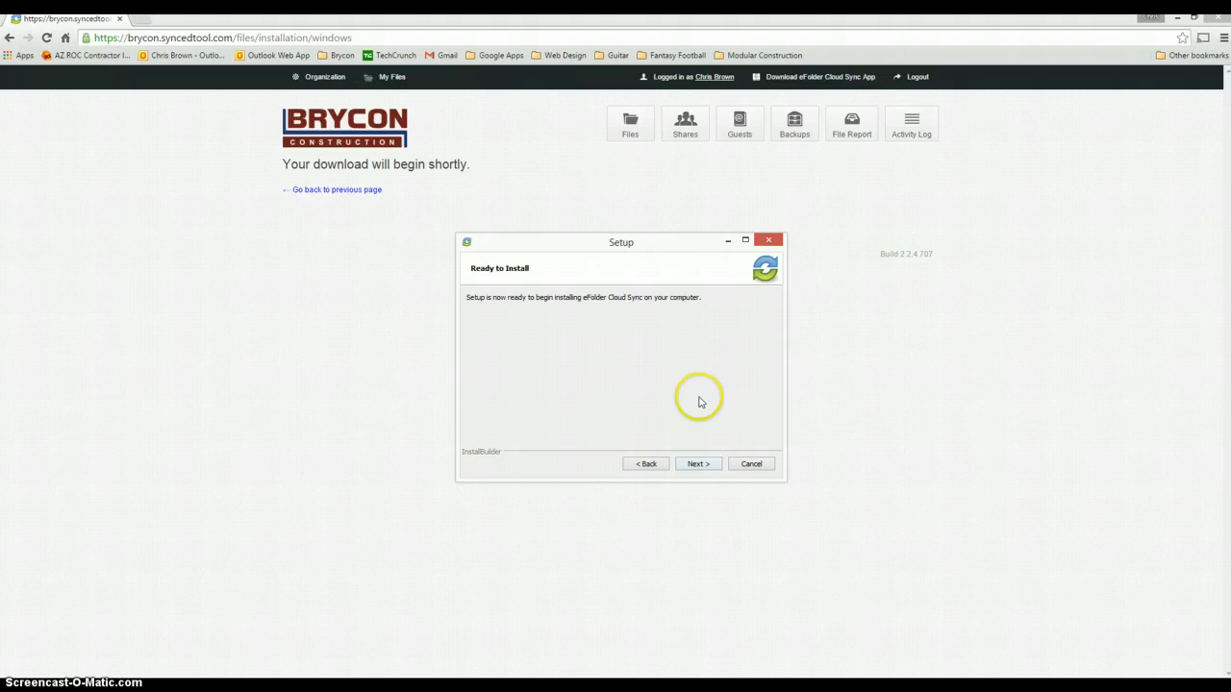
click(697, 465)
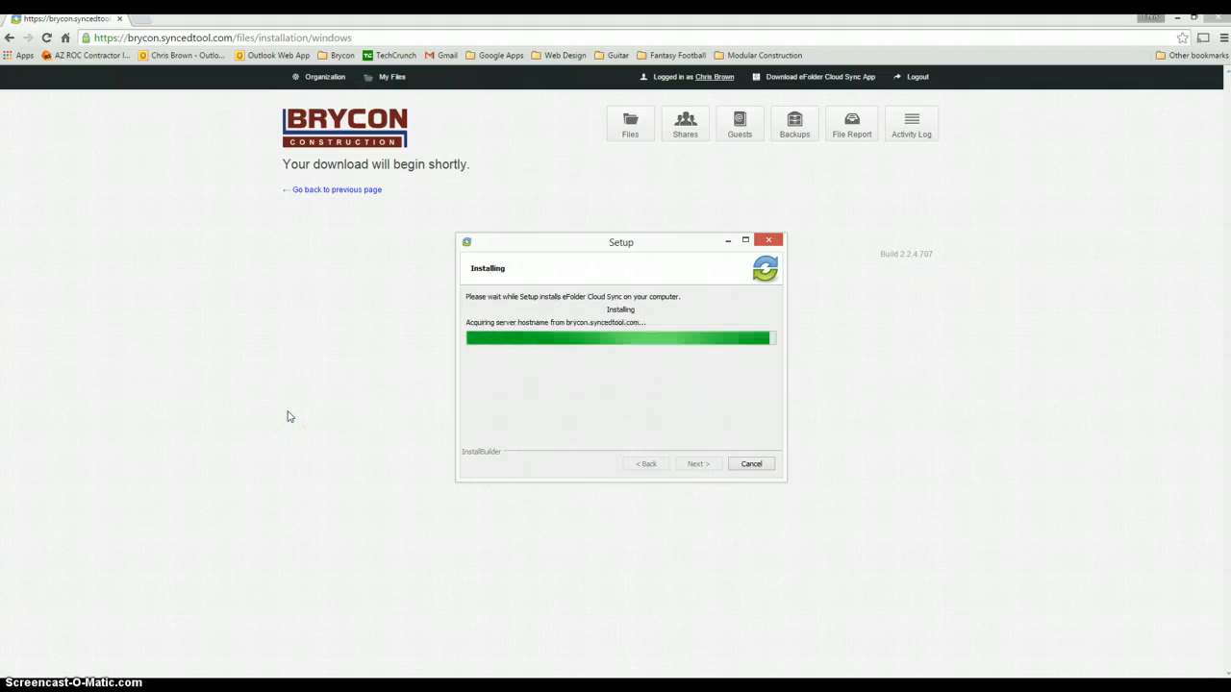
click(272, 450)
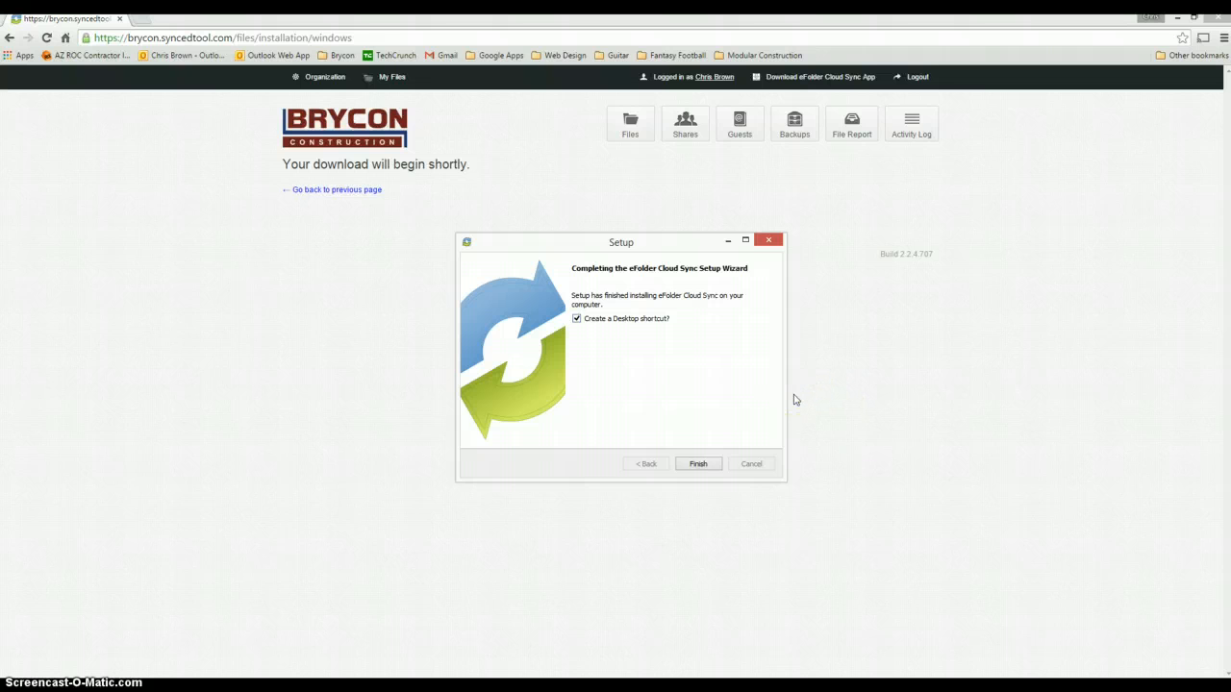
click(698, 466)
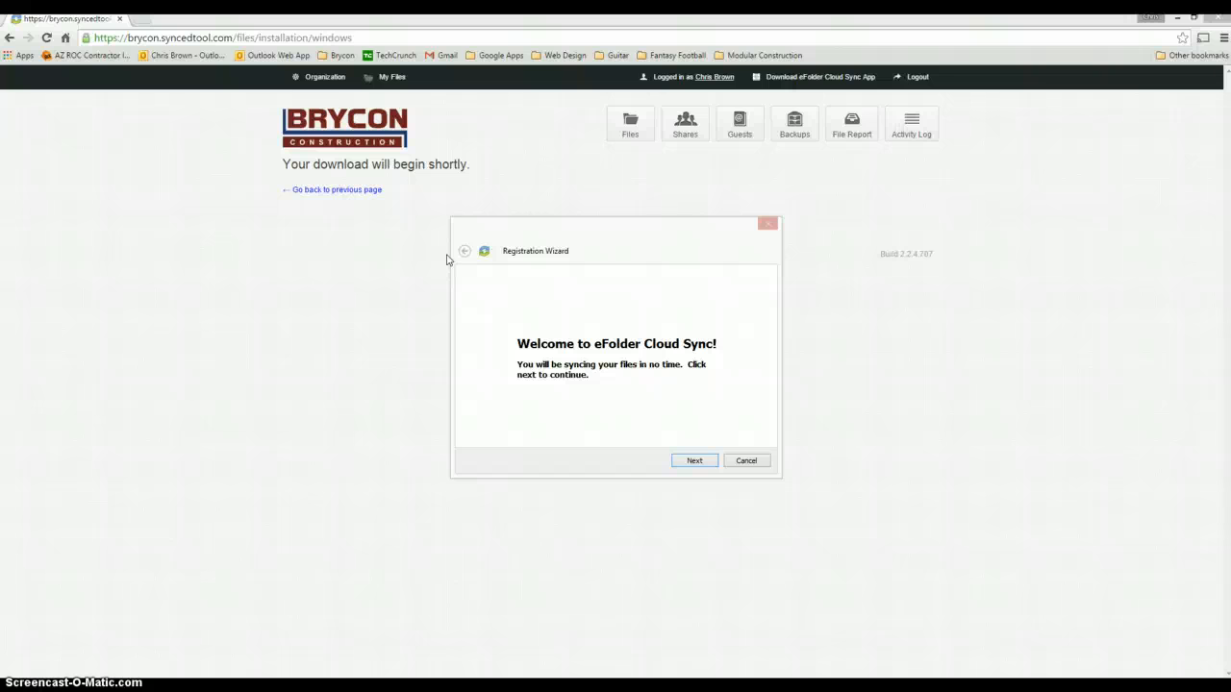
Submit the account e-mail and password to the Registration Wizard, then dismiss the registration error.
click(694, 461)
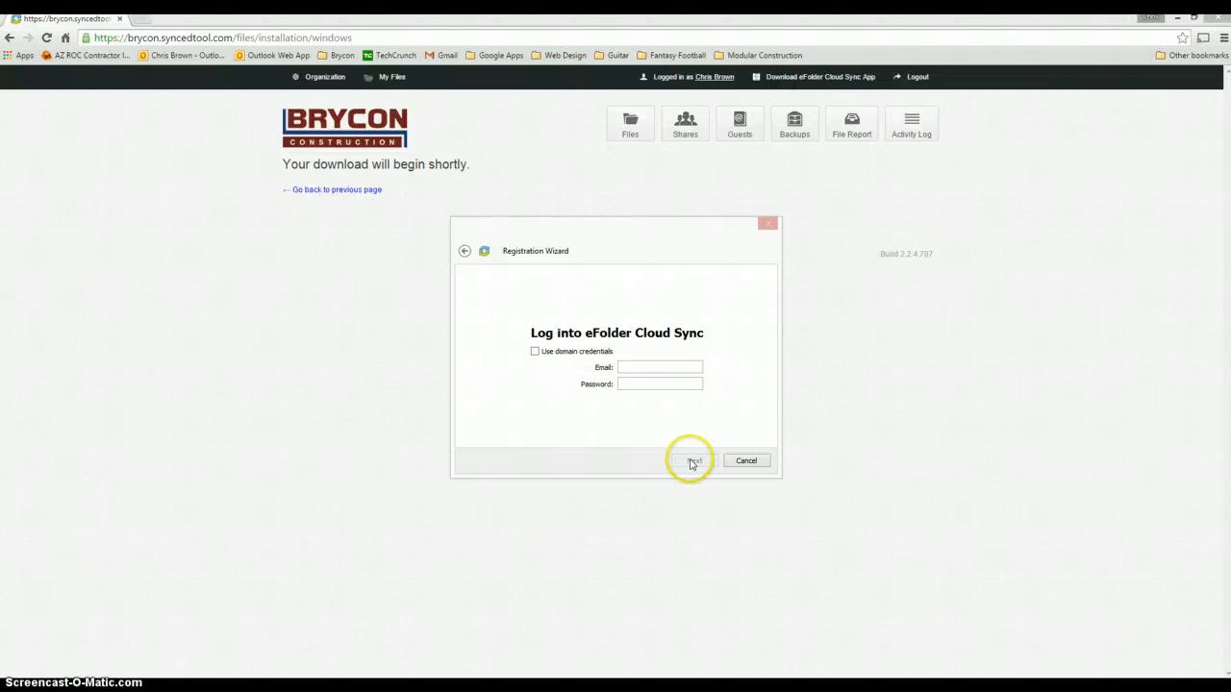
click(644, 374)
text(••)
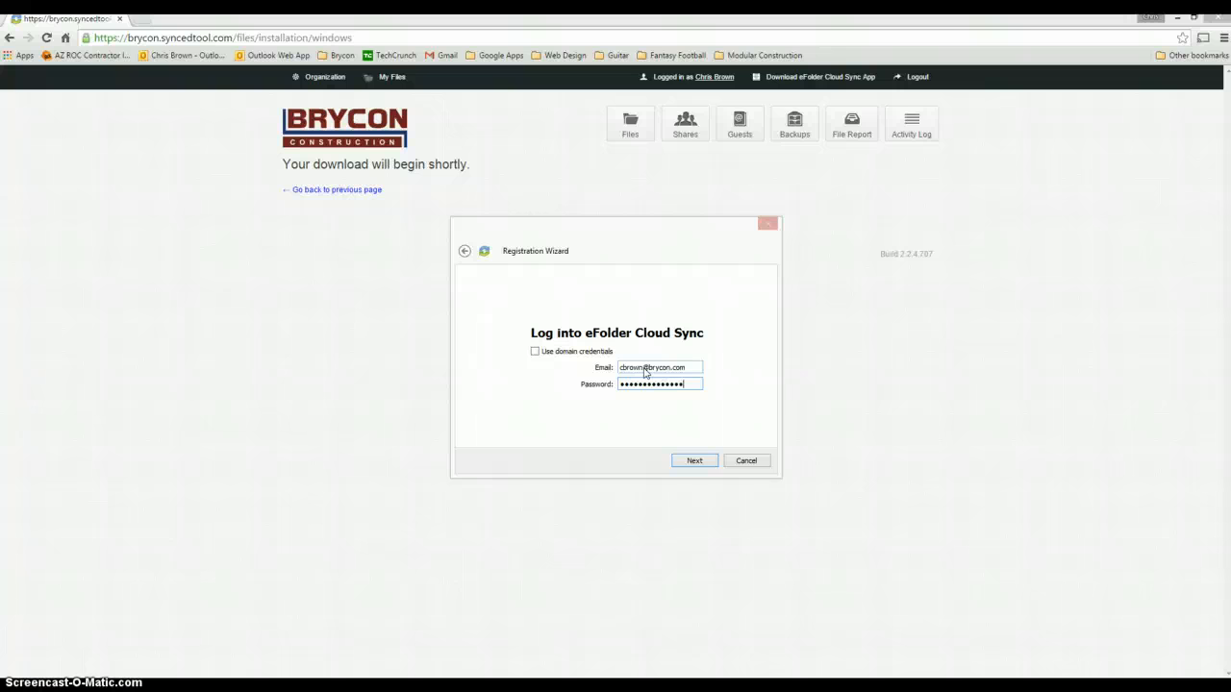
click(699, 464)
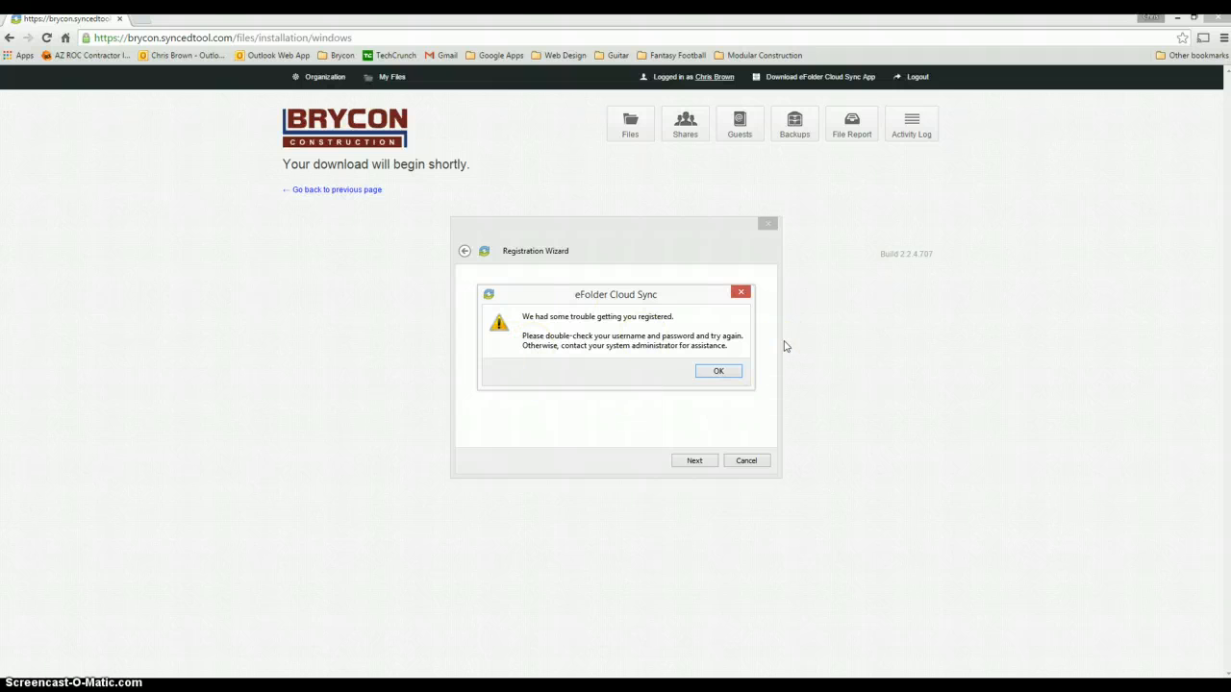
click(714, 372)
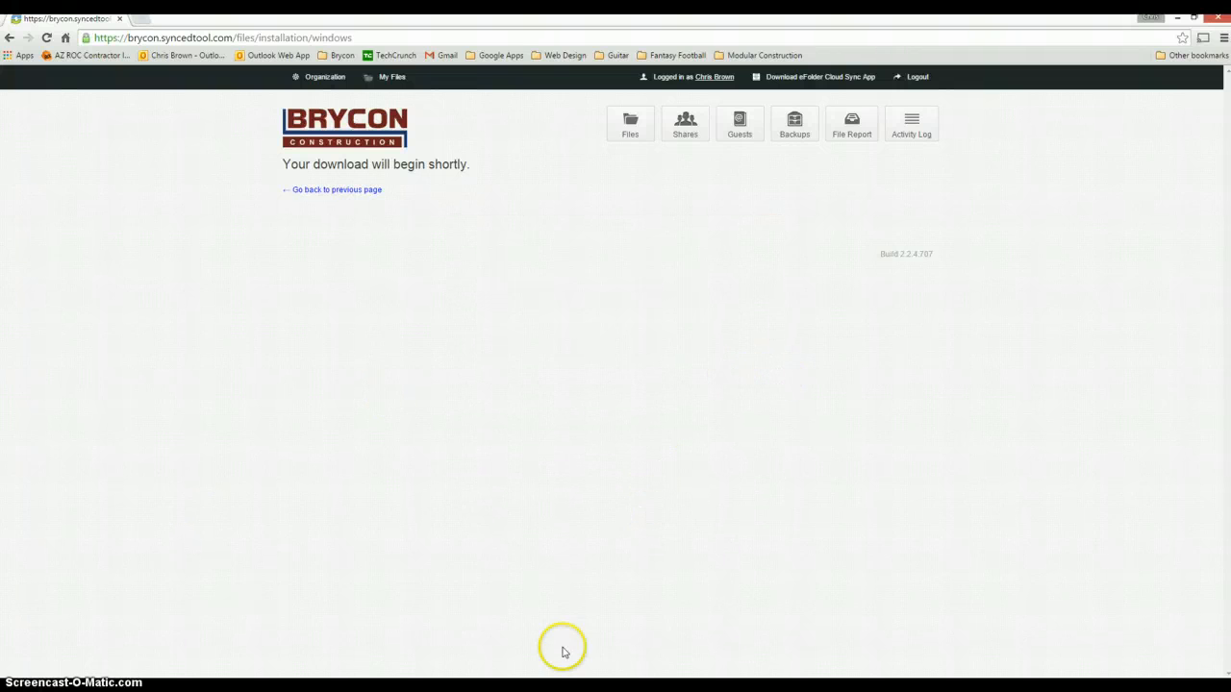
Restore the wizard, keep Typical setup, merge the existing Synced Tool folder and finish.
click(606, 635)
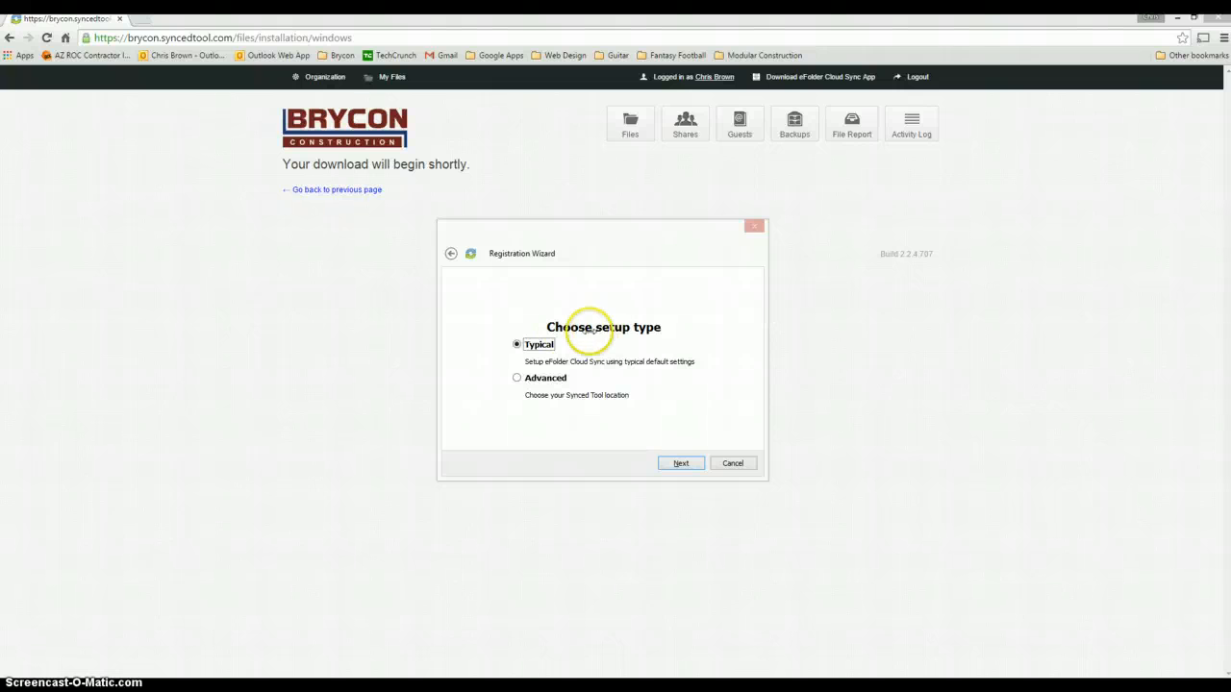
click(681, 462)
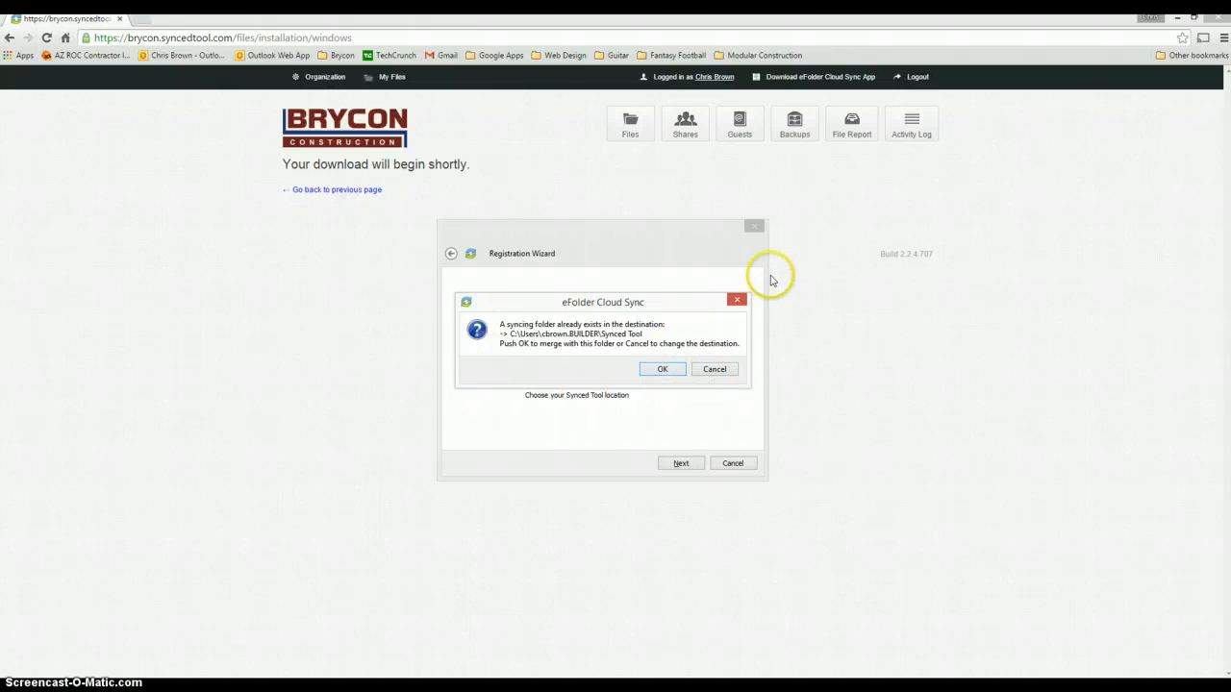
click(658, 370)
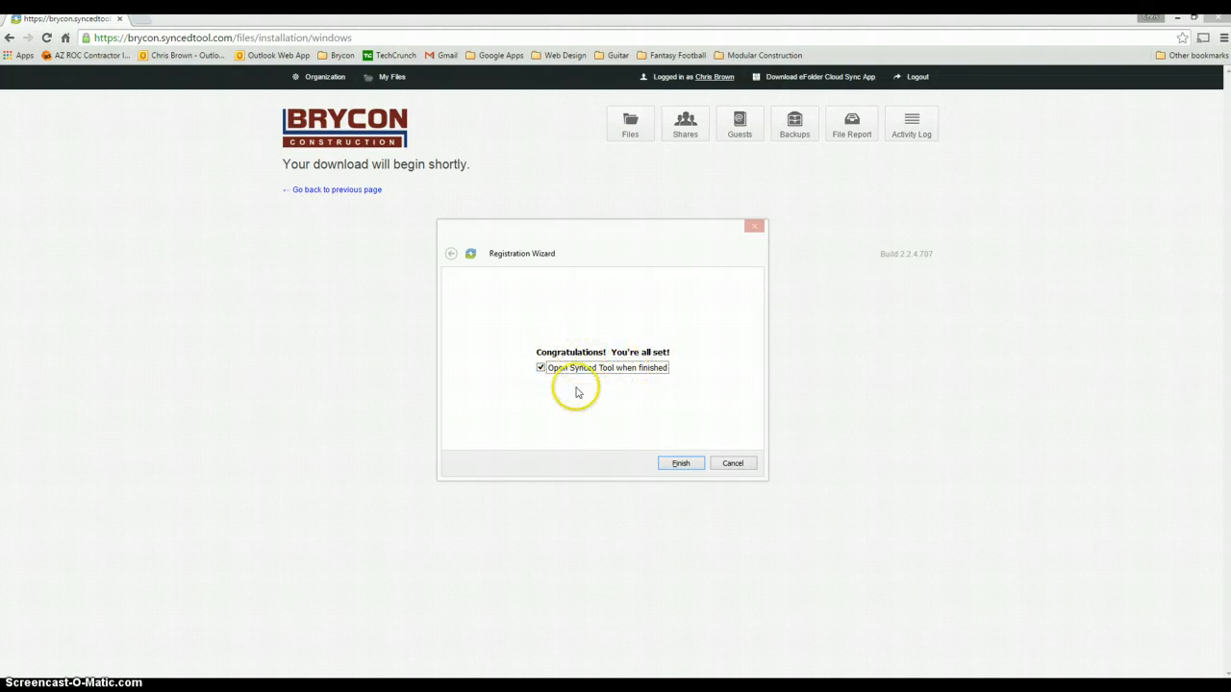
click(681, 465)
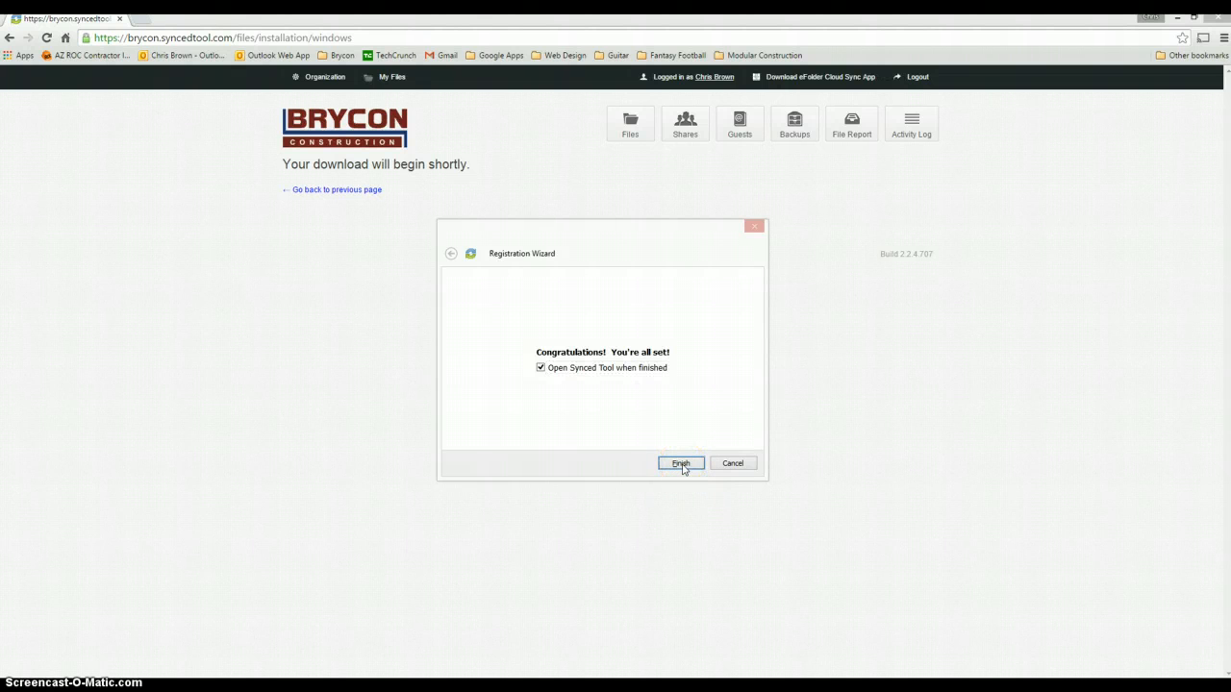
Move the Synced Tool Explorer window into view and select several synced project folders.
drag(2, 117, 734, 138)
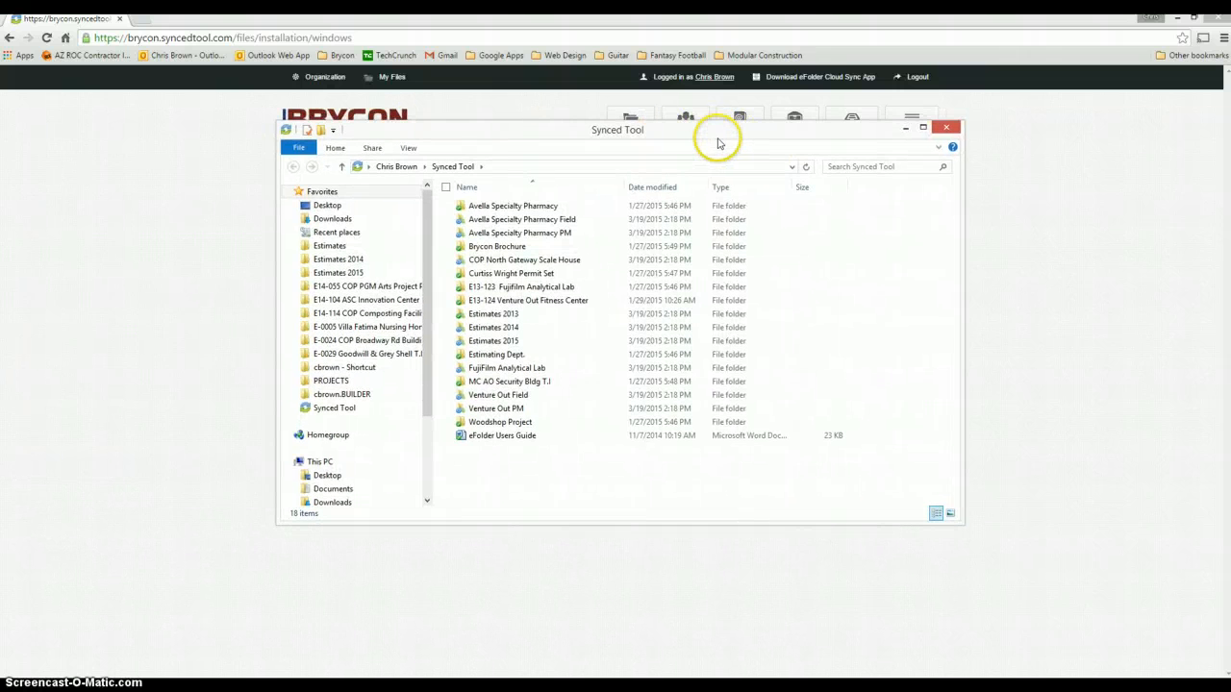
click(702, 210)
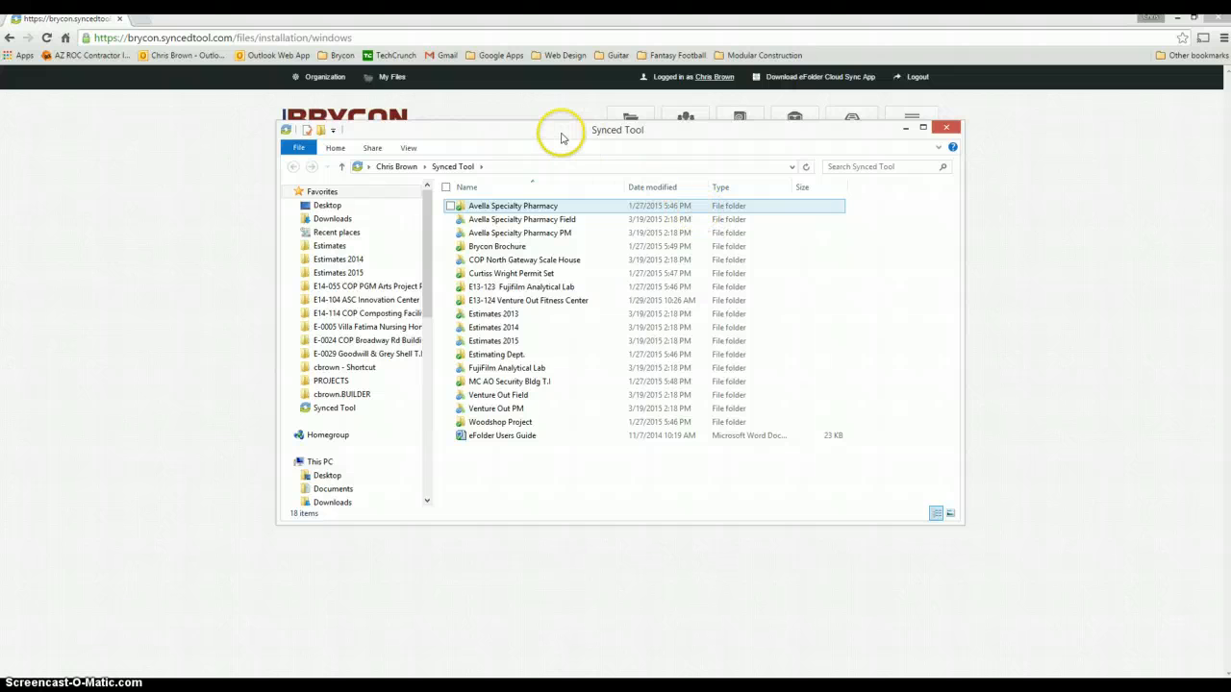
click(461, 395)
click(609, 246)
click(602, 260)
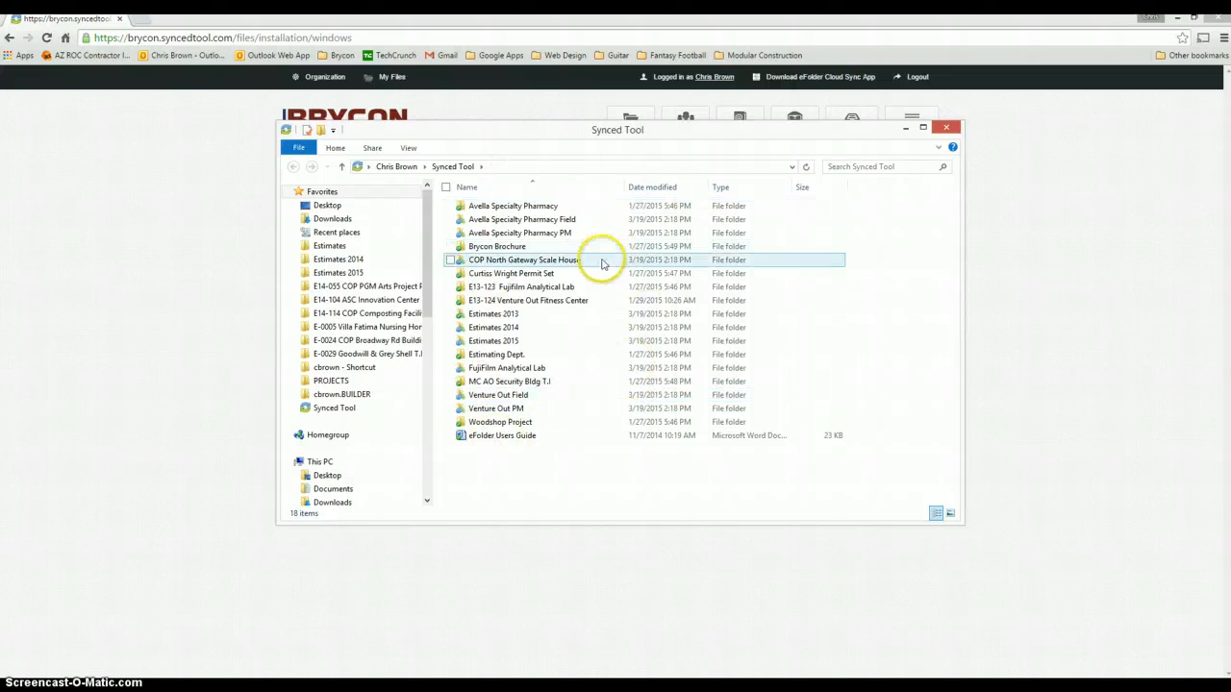
click(498, 206)
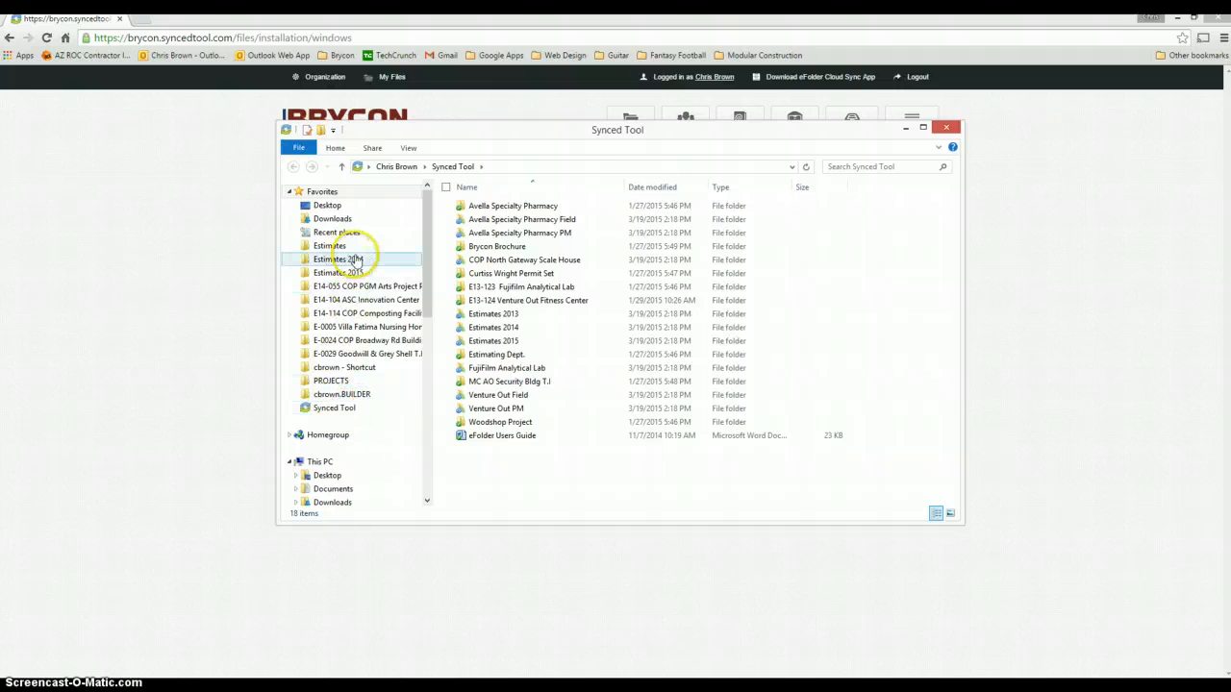
Browse Downloads and Documents, then open Avella Specialty Pharmacy Field inside Synced Tool.
click(337, 220)
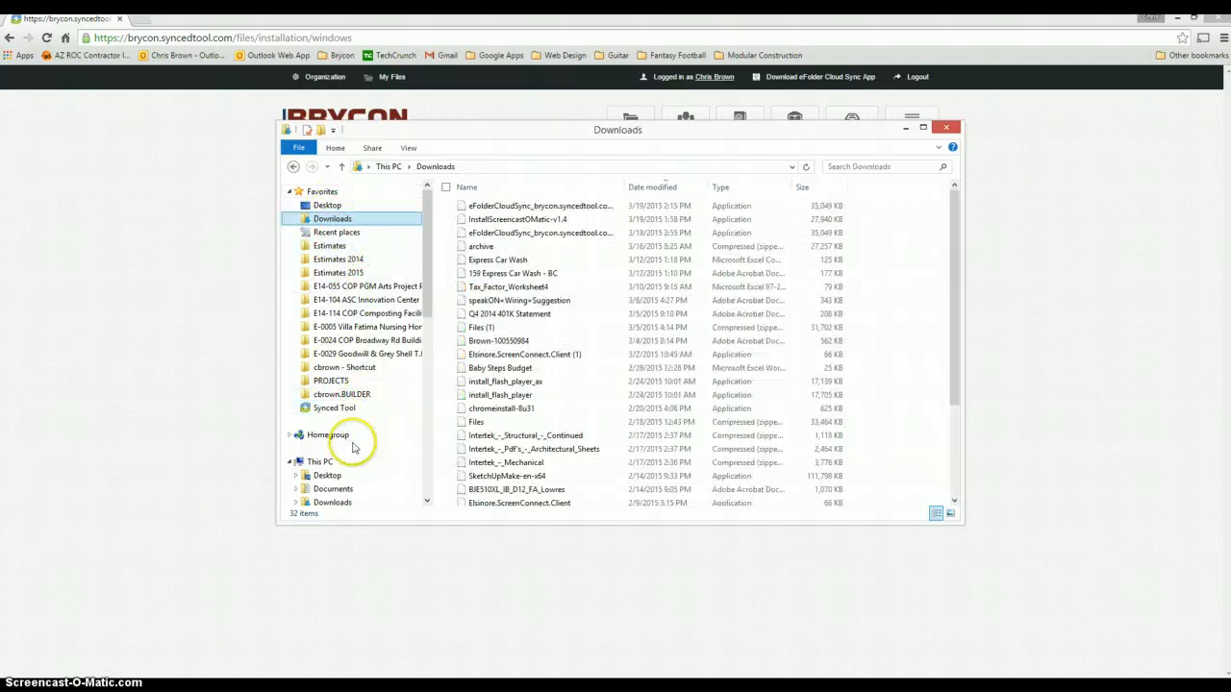
click(343, 490)
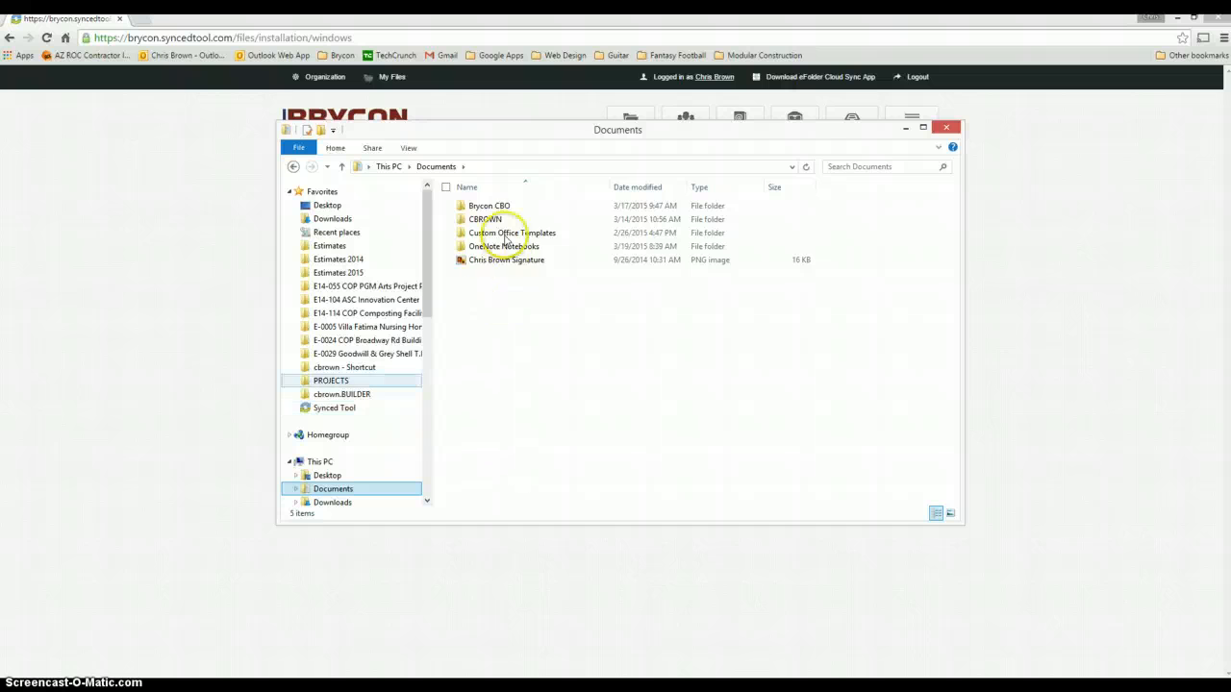
click(336, 408)
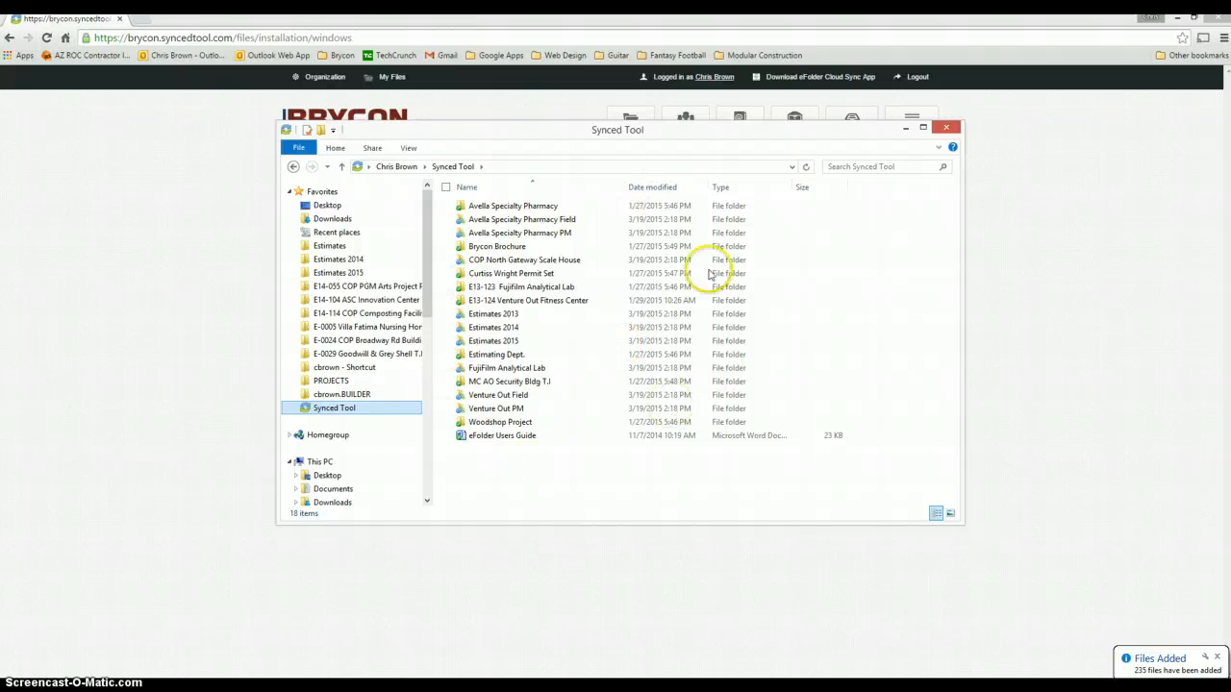
drag(577, 432, 555, 306)
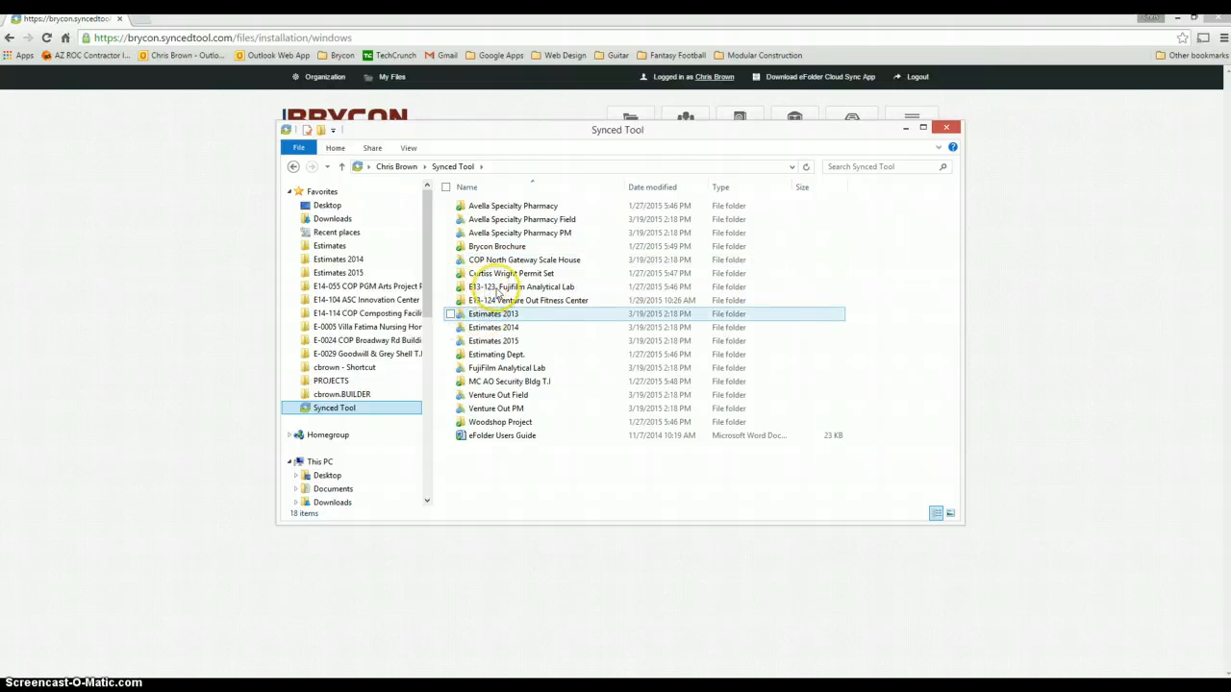
double_click(539, 220)
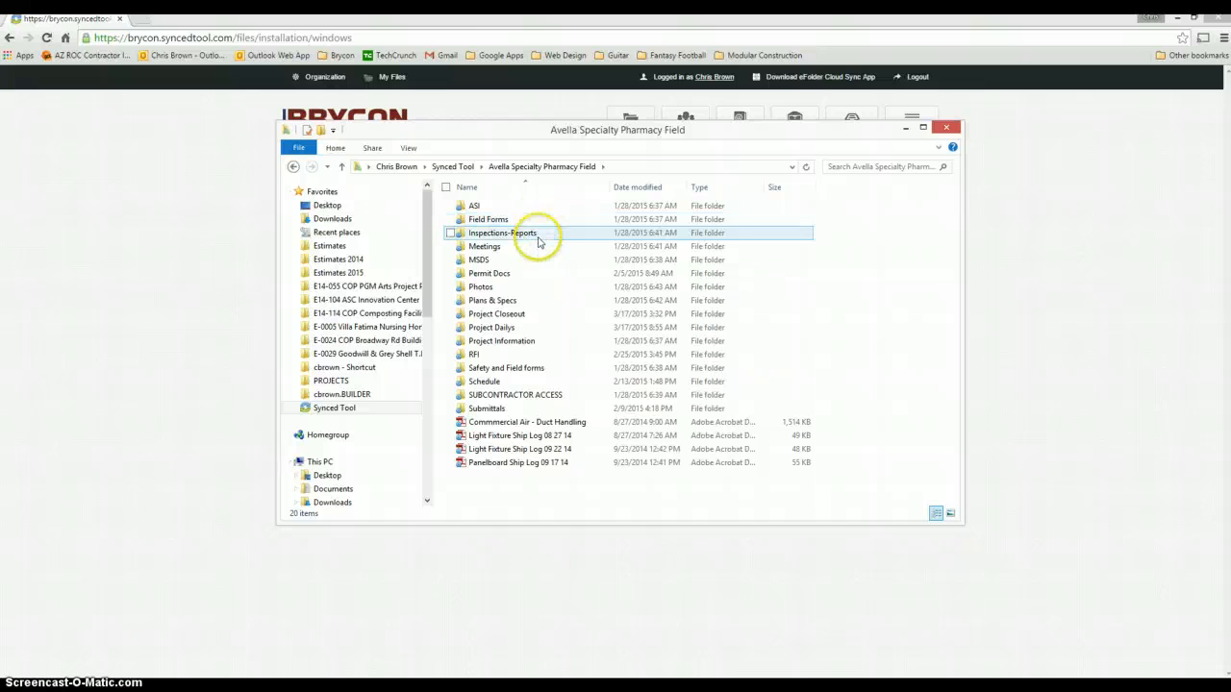